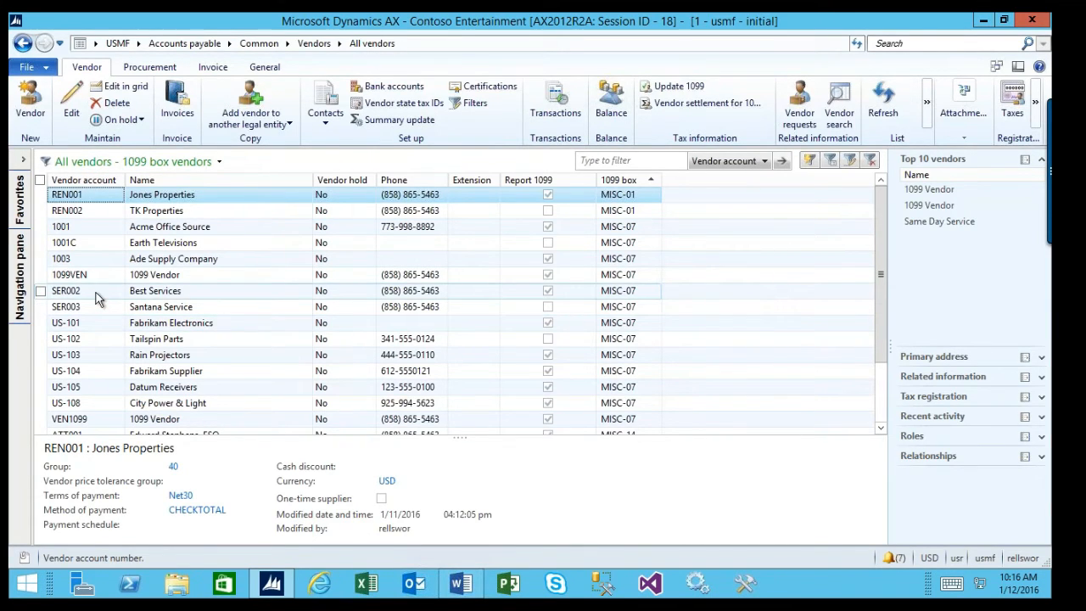
Display the 1099 vendor settlement for Best Services with dates from 1/1/2015 to 12/31/2015.
{"action": "left_click", "coordinate": [96, 294]}
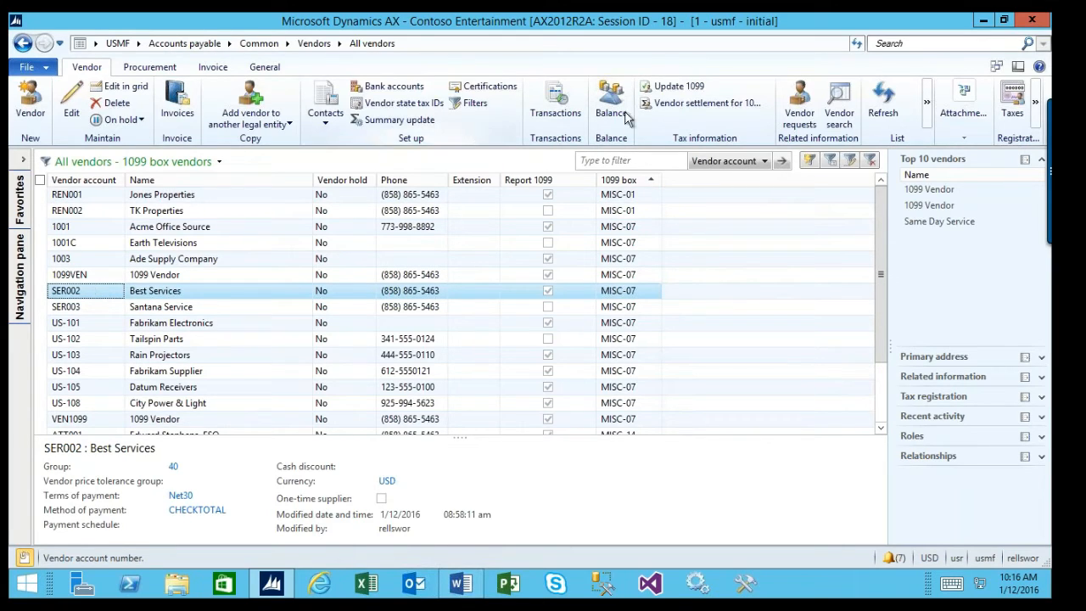
{"action": "left_click", "coordinate": [703, 104]}
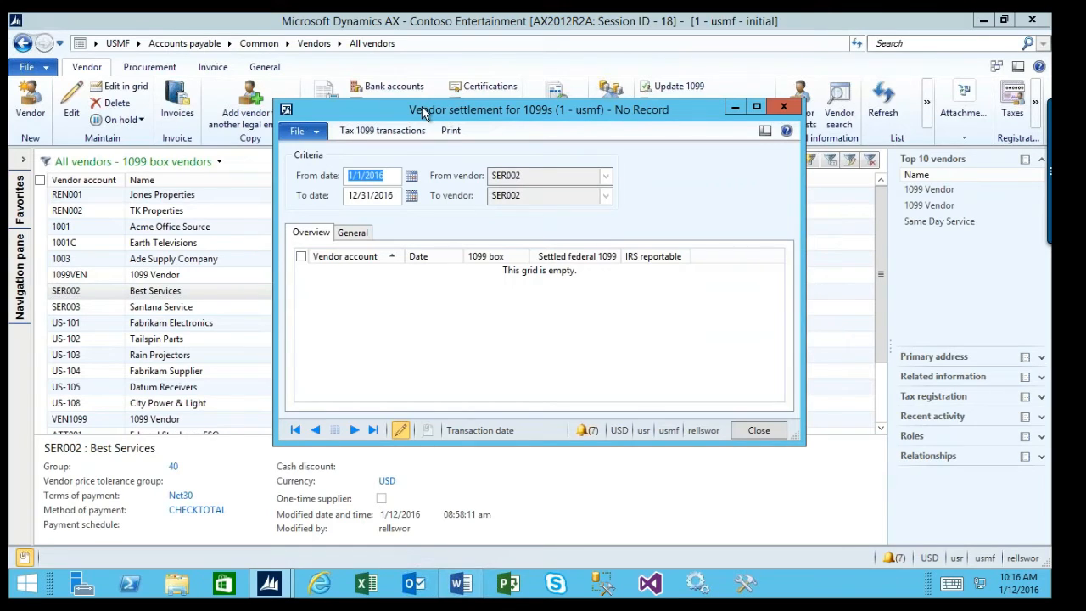
{"action": "left_click", "coordinate": [391, 175]}
{"action": "key", "text": "BackSpace"}
{"action": "type", "text": "5"}
{"action": "left_click", "coordinate": [399, 196]}
{"action": "key", "text": "BackSpace"}
{"action": "type", "text": "5"}
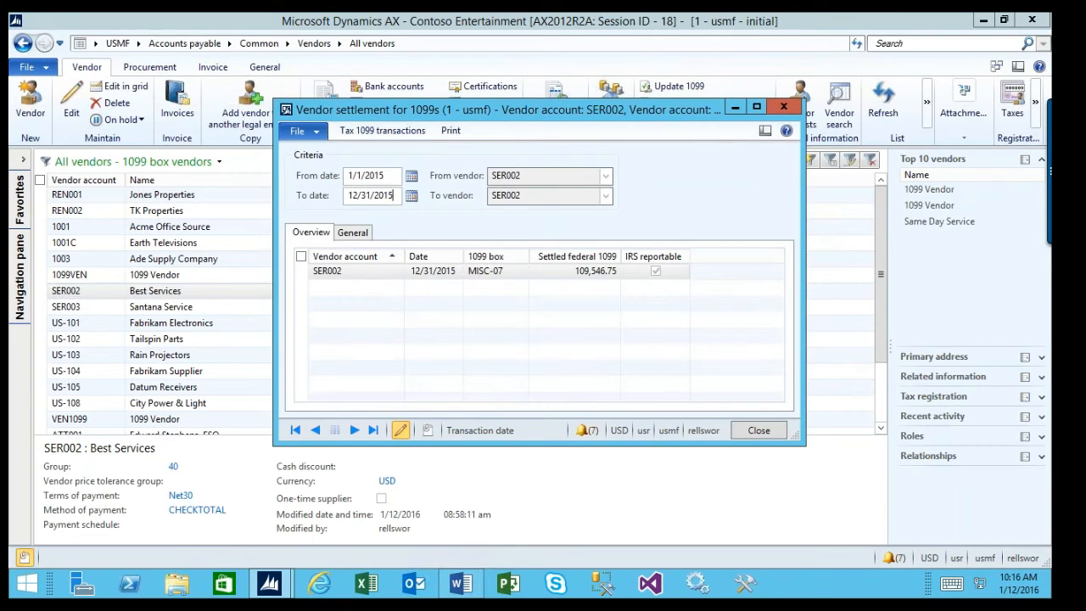
{"action": "left_click", "coordinate": [379, 273]}
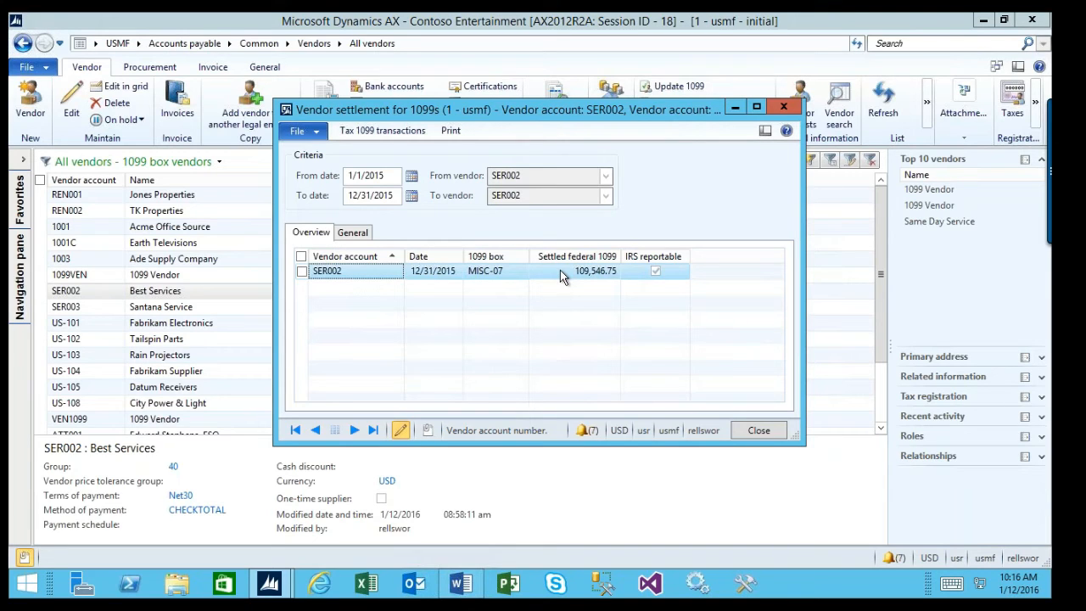
In the Tax 1099 transactions for Best Services, set the first listed transaction's settled federal 1099 amount to 552.00.
{"action": "left_click", "coordinate": [416, 133]}
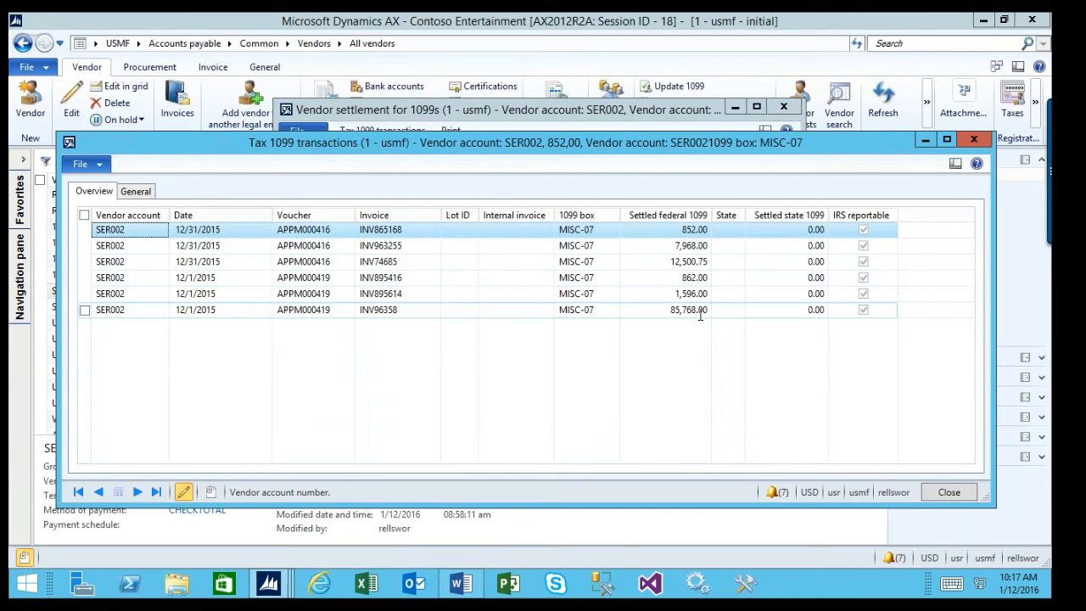
{"action": "left_click", "coordinate": [668, 230]}
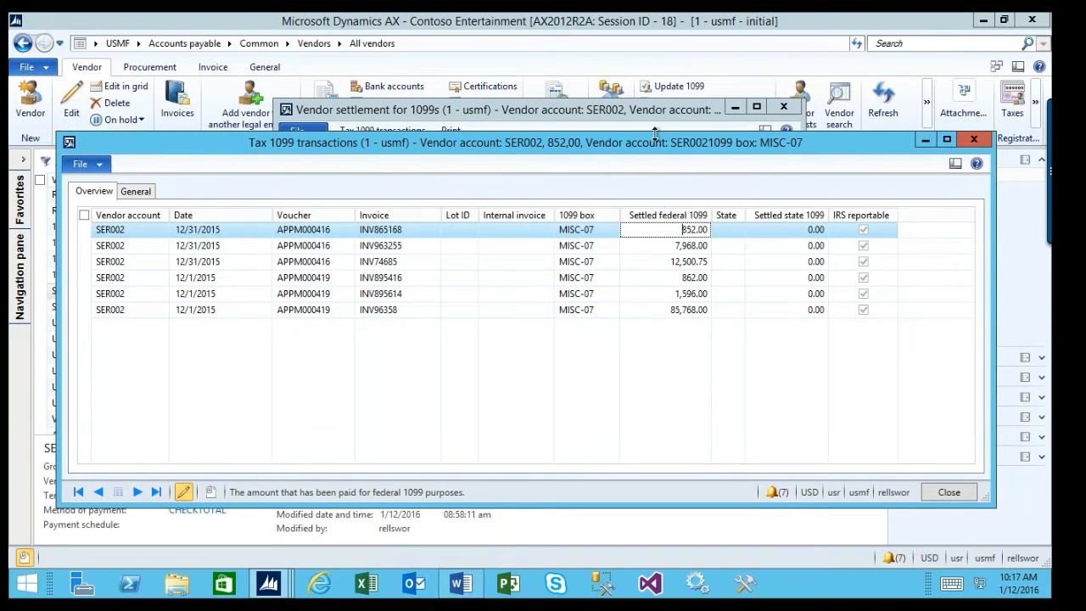
{"action": "left_click_drag", "start_coordinate": [655, 136], "coordinate": [654, 297]}
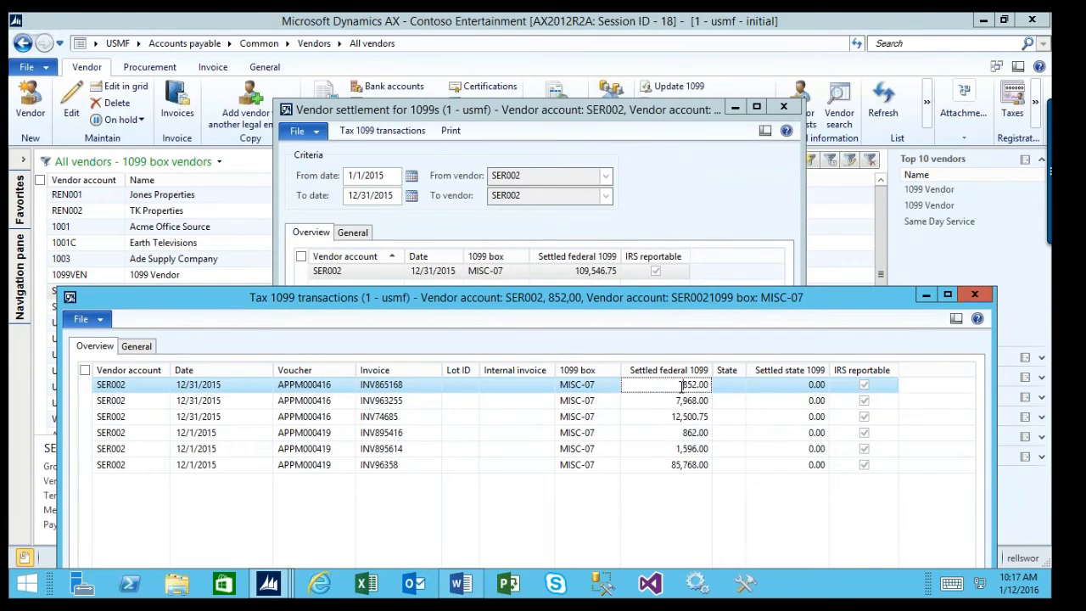
{"action": "key", "text": "Delete"}
{"action": "type", "text": "5"}
{"action": "left_click", "coordinate": [973, 296]}
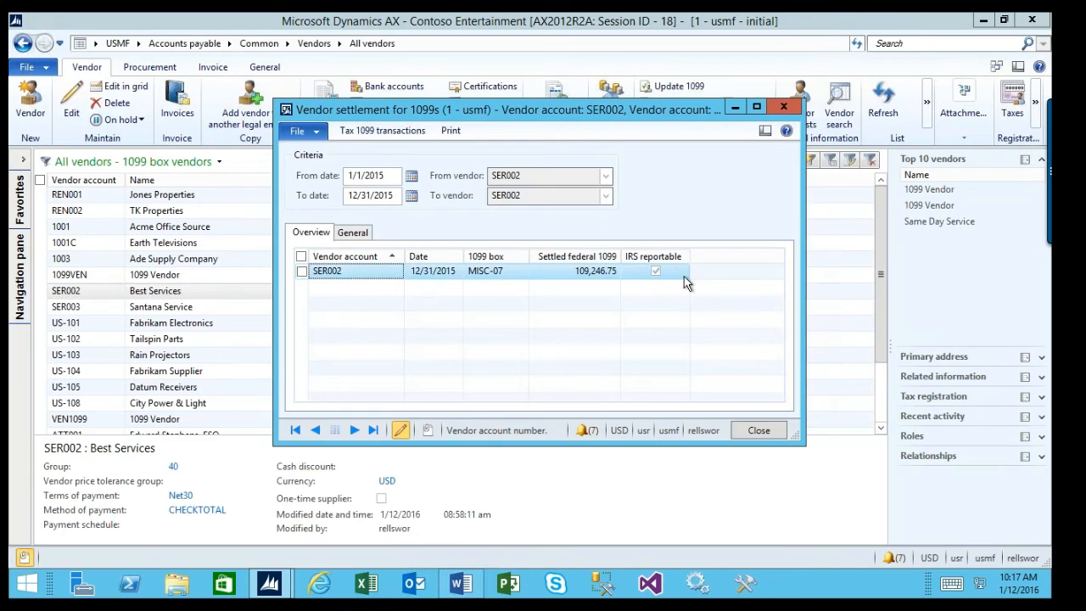
View the details of 1099 box MISC-07 to check its minimum reporting amount, and close the settlement form.
{"action": "right_click", "coordinate": [506, 278]}
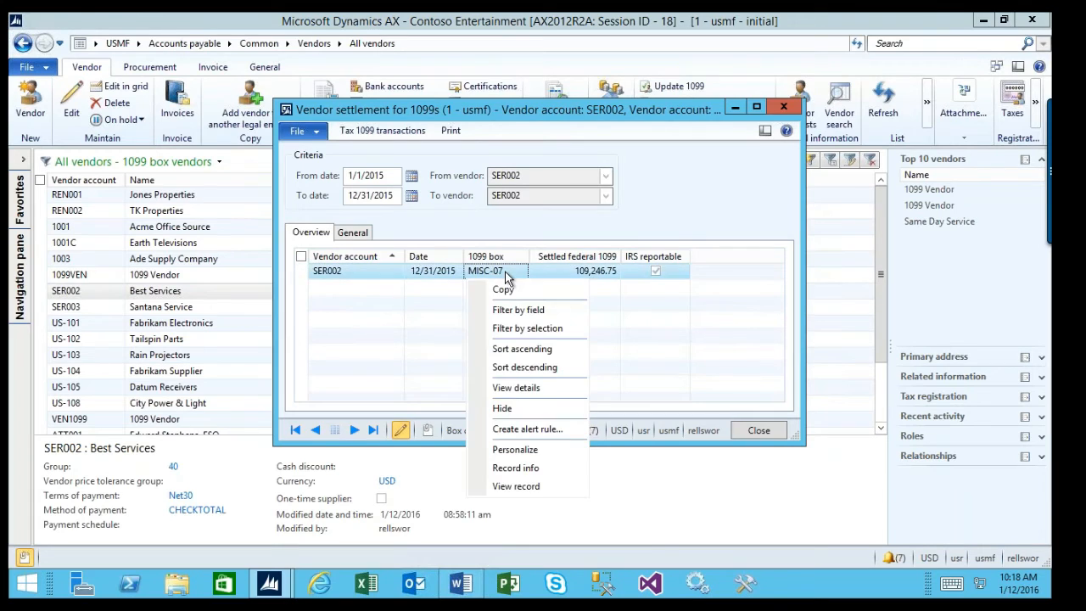
{"action": "left_click", "coordinate": [543, 389]}
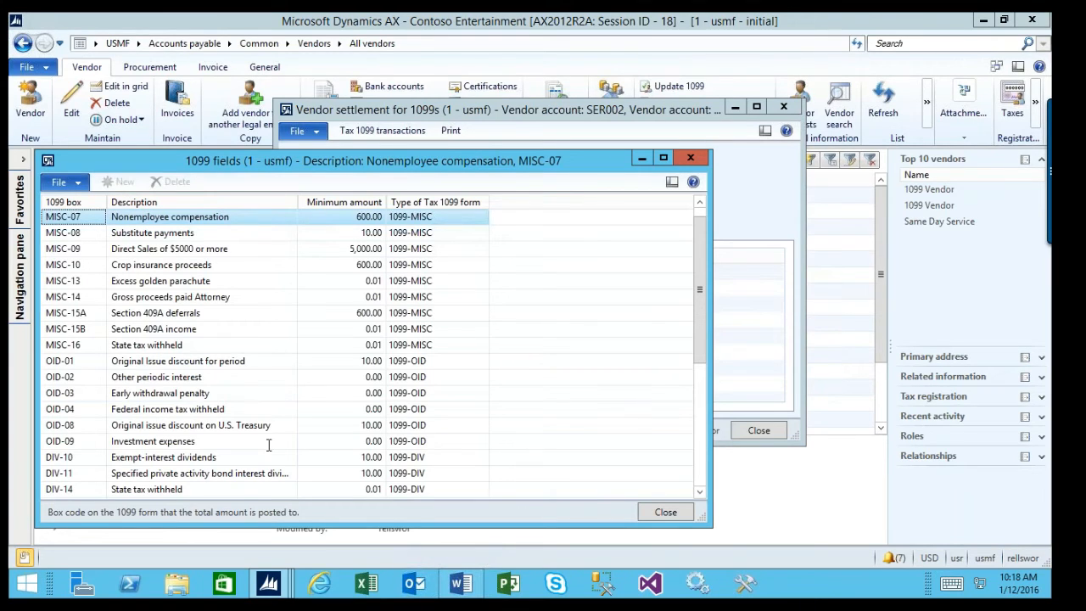
{"action": "left_click", "coordinate": [357, 216]}
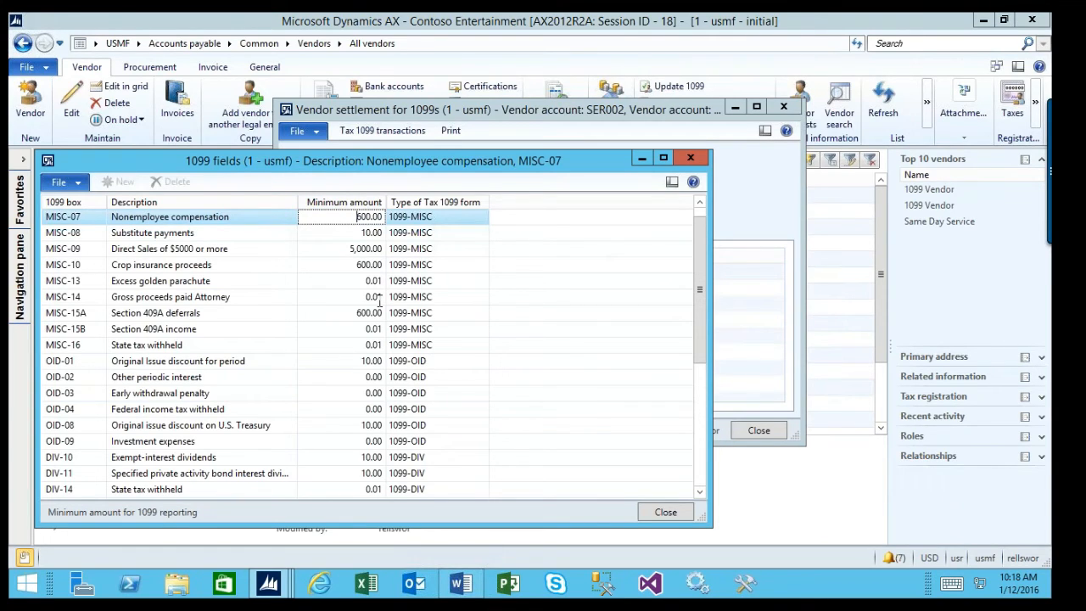
{"action": "left_click", "coordinate": [700, 162]}
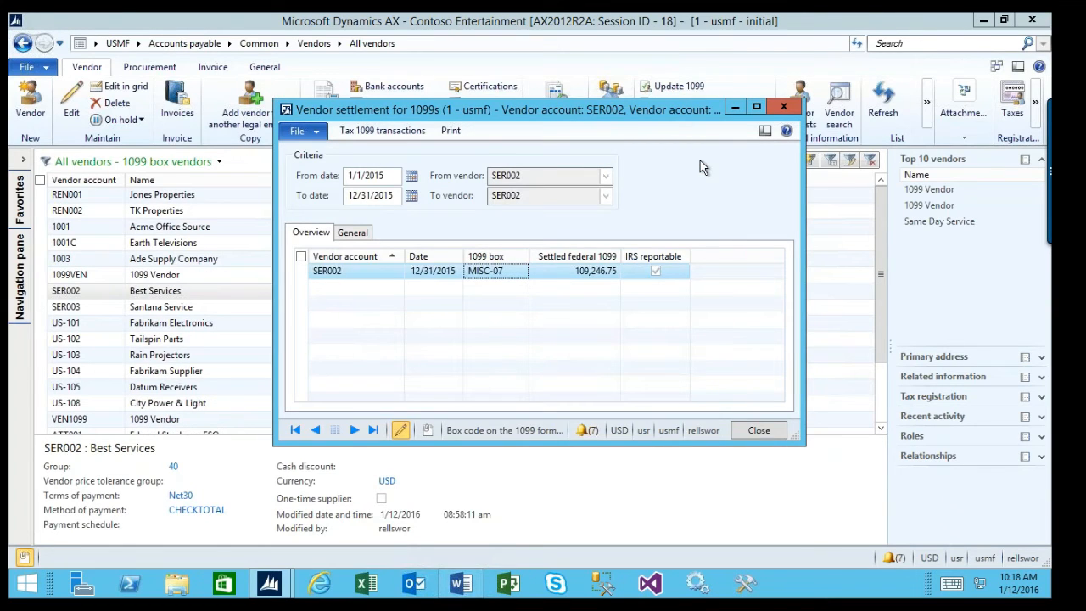
{"action": "left_click", "coordinate": [784, 108]}
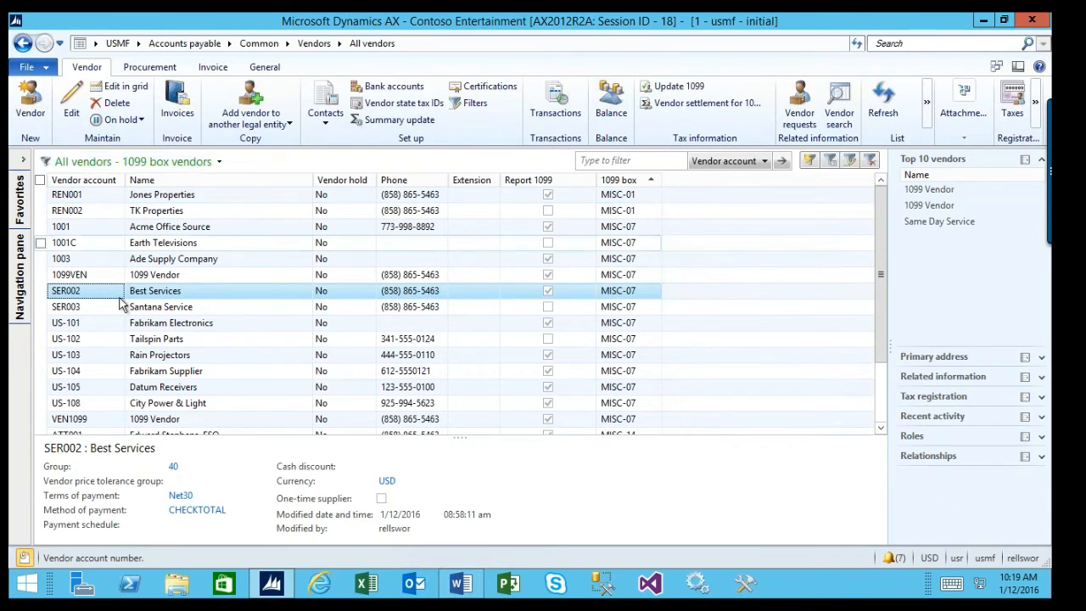
Compare the vendor lists under the saved filters 1099 Vendors and 1099 box vendors.
{"action": "left_click", "coordinate": [204, 164]}
{"action": "left_click", "coordinate": [161, 199]}
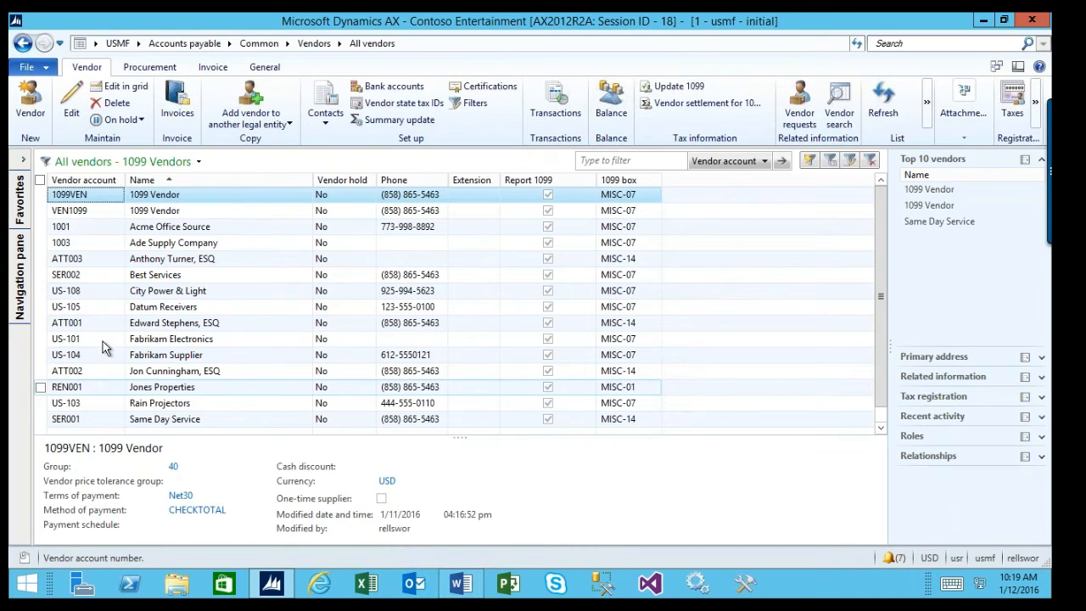
{"action": "left_click", "coordinate": [153, 161]}
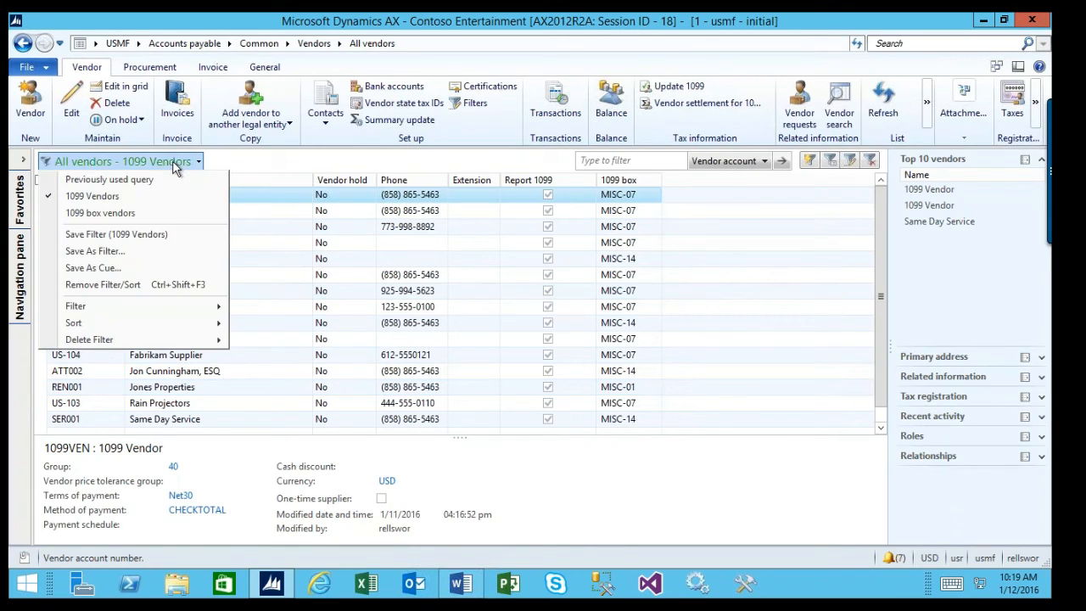
{"action": "left_click", "coordinate": [136, 213]}
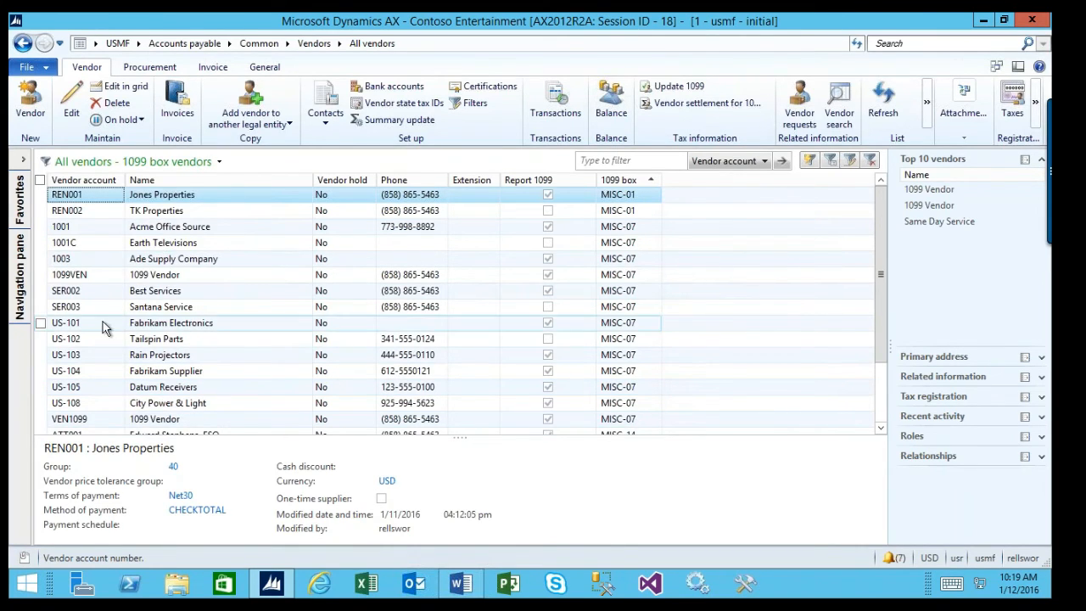
{"action": "scroll", "coordinate": [105, 329], "scroll_direction": "down", "scroll_amount": 2}
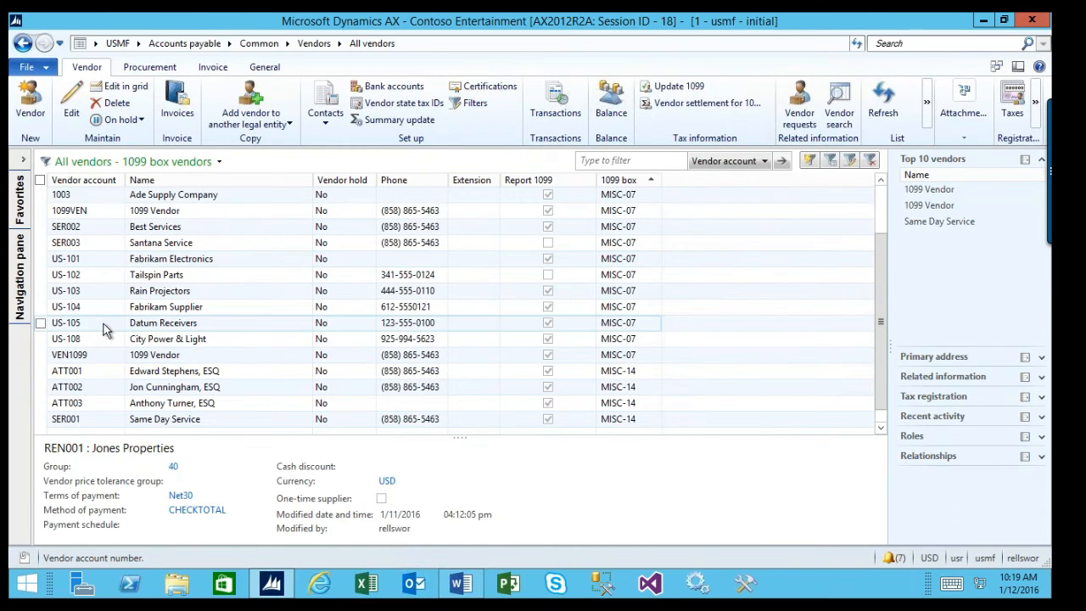
{"action": "scroll", "coordinate": [105, 330], "scroll_direction": "up", "scroll_amount": 2}
Edit the TK Properties vendor record to enable Report 1099 and W-9 received in its Tax 1099 options.
{"action": "left_click", "coordinate": [90, 212]}
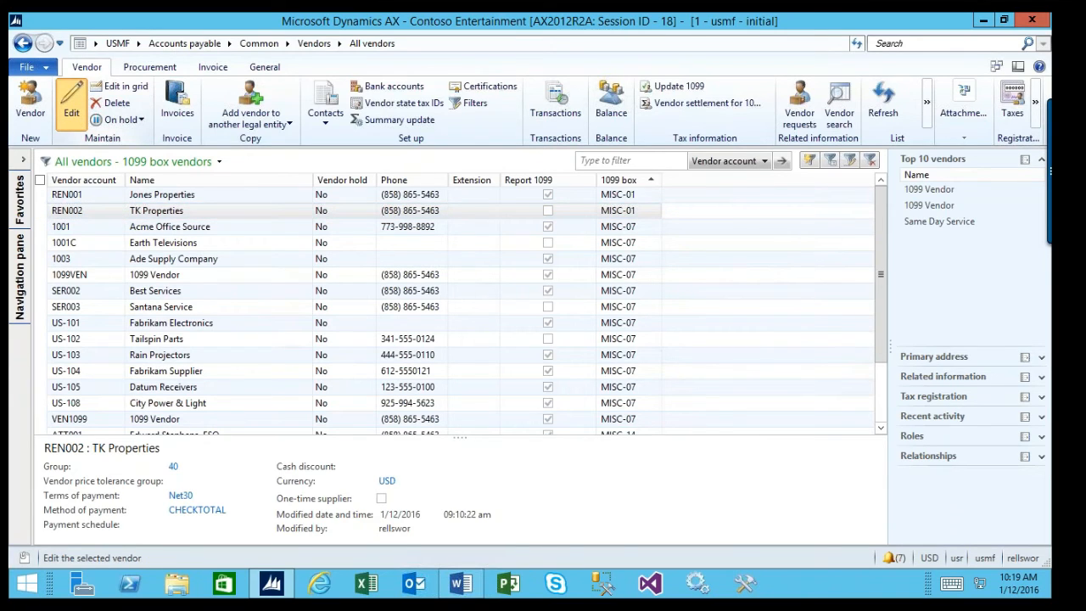
{"action": "left_click", "coordinate": [72, 104]}
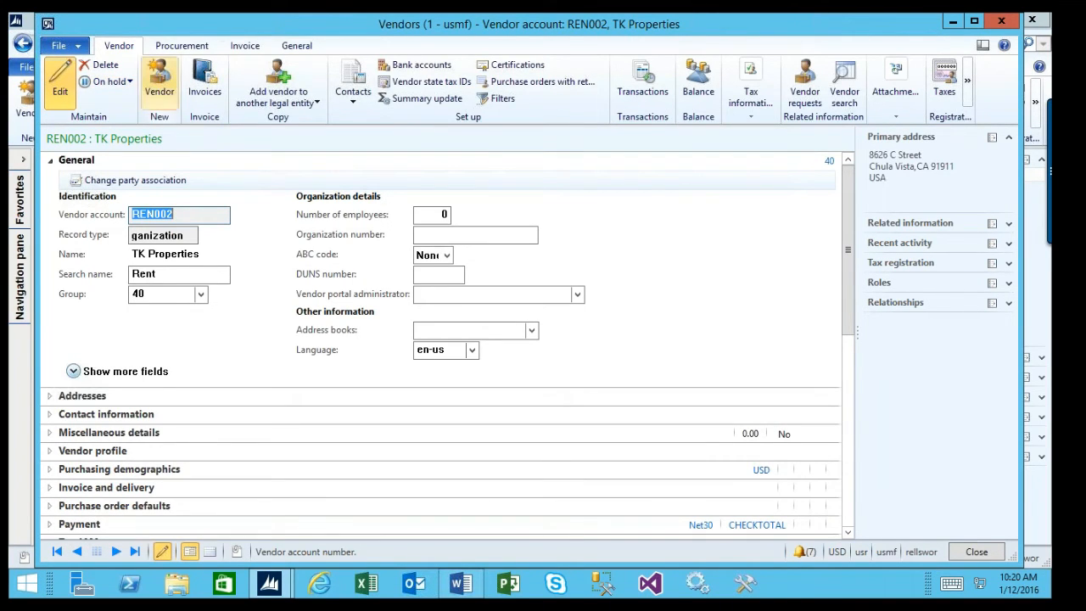
{"action": "left_click", "coordinate": [51, 166]}
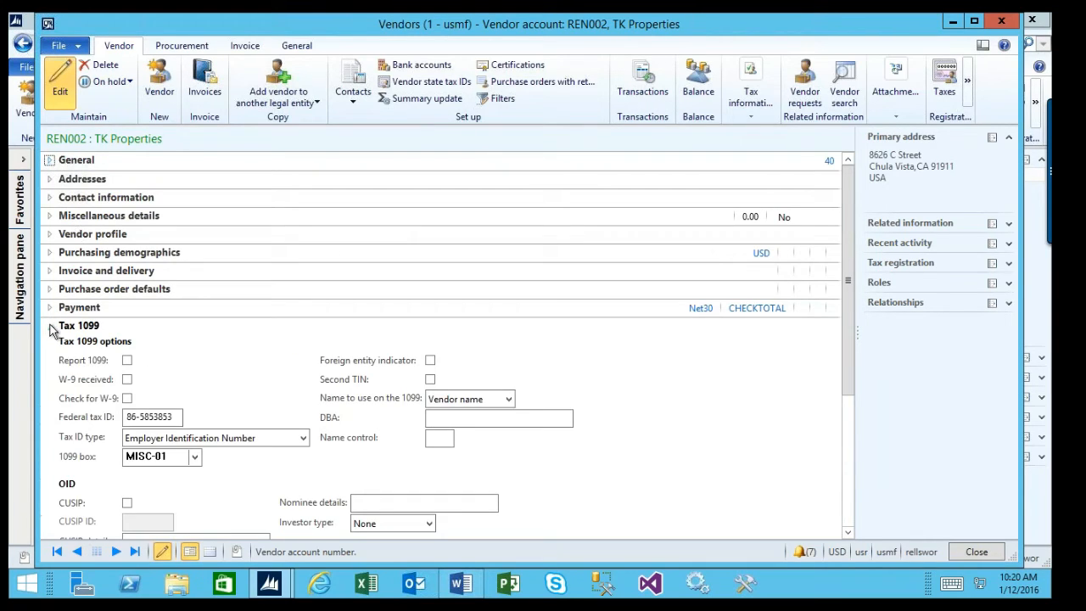
{"action": "left_click", "coordinate": [128, 361]}
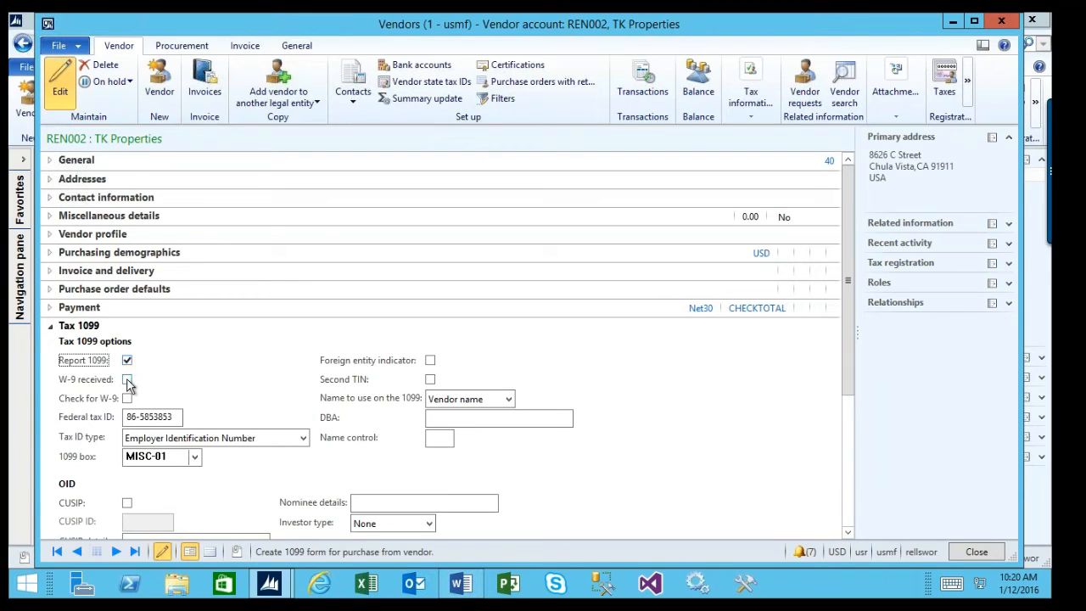
{"action": "left_click", "coordinate": [127, 380]}
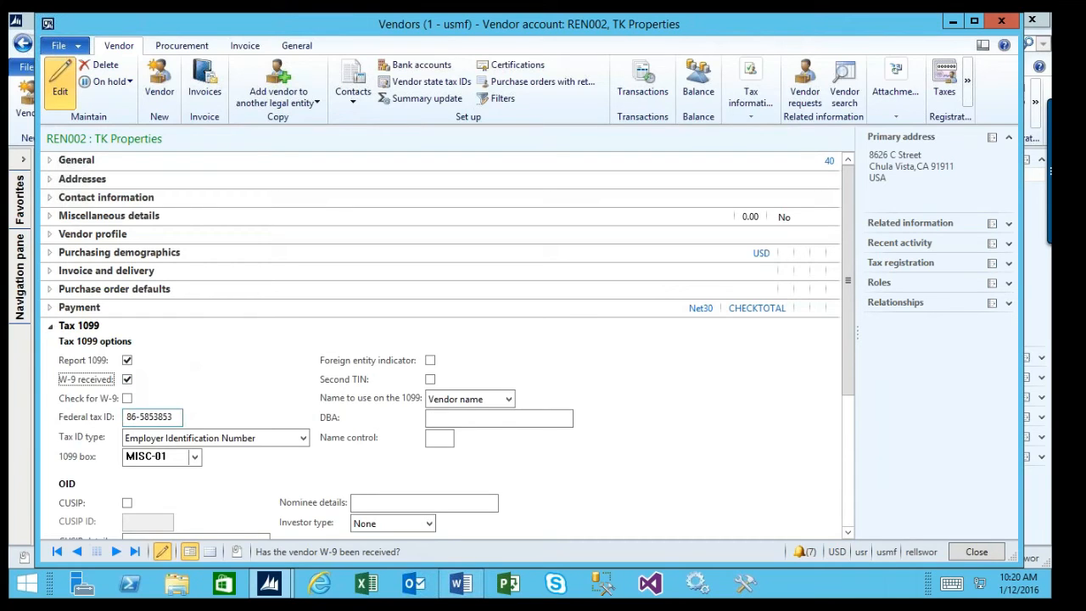
{"action": "left_click", "coordinate": [172, 416]}
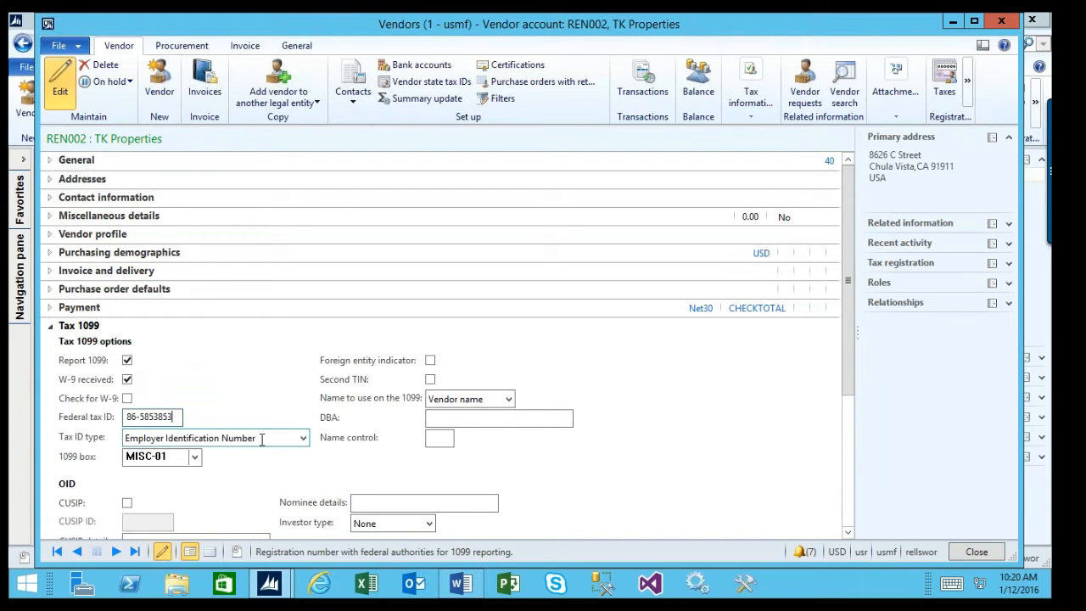
{"action": "left_click", "coordinate": [176, 457]}
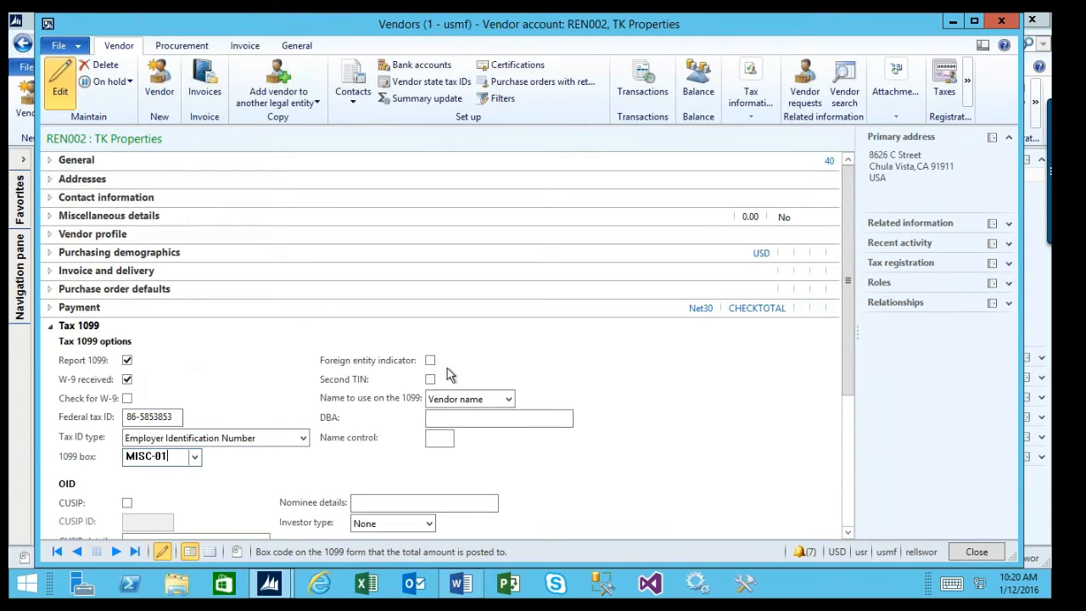
Check the TK Properties 1099 vendor settlement for 1/1/2015 to 12/31/2015, and return to the vendor list.
{"action": "left_click", "coordinate": [758, 108]}
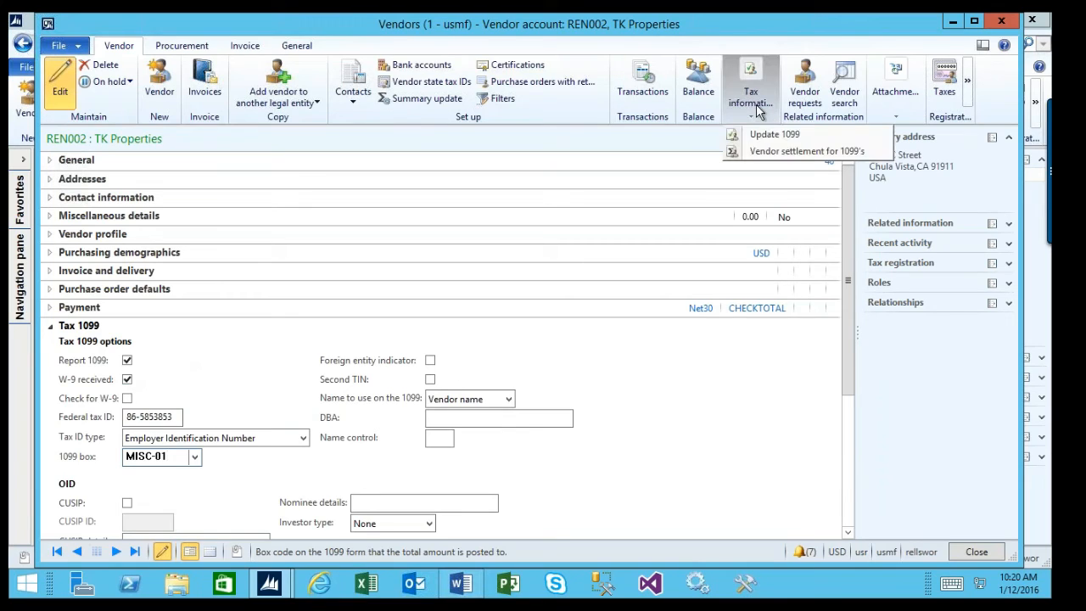
{"action": "left_click", "coordinate": [774, 150]}
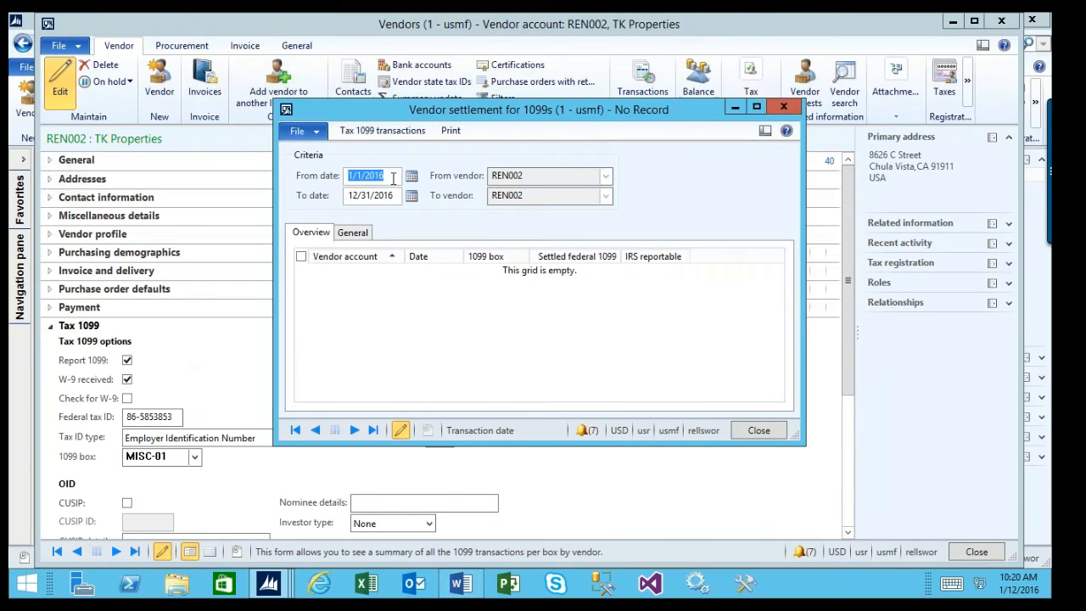
{"action": "left_click", "coordinate": [395, 178]}
{"action": "key", "text": "BackSpace"}
{"action": "type", "text": "5"}
{"action": "key", "text": "BackSpace"}
{"action": "type", "text": "5"}
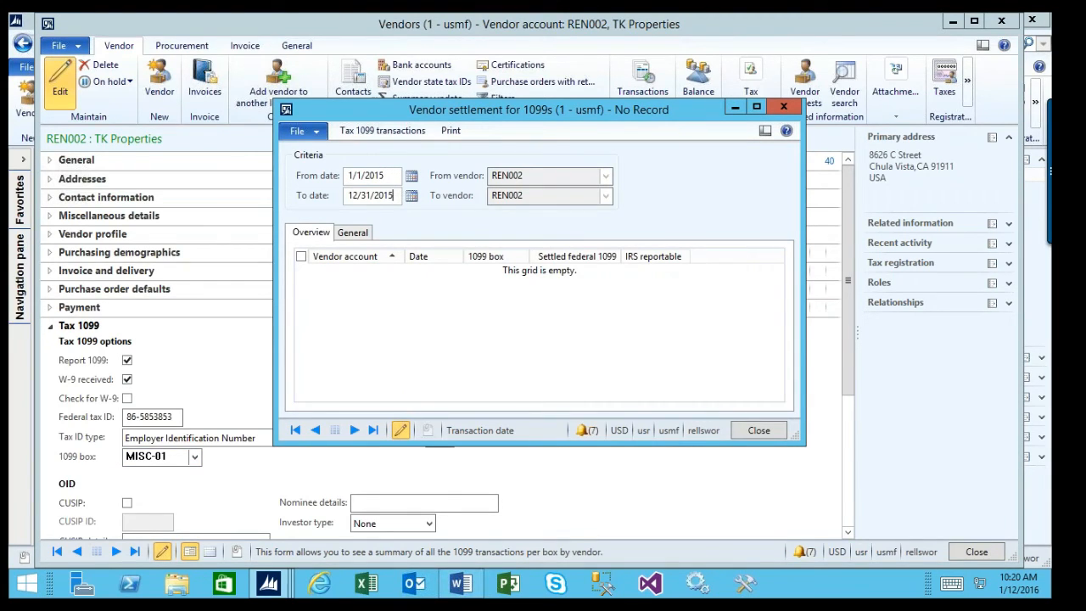
{"action": "left_click", "coordinate": [353, 303]}
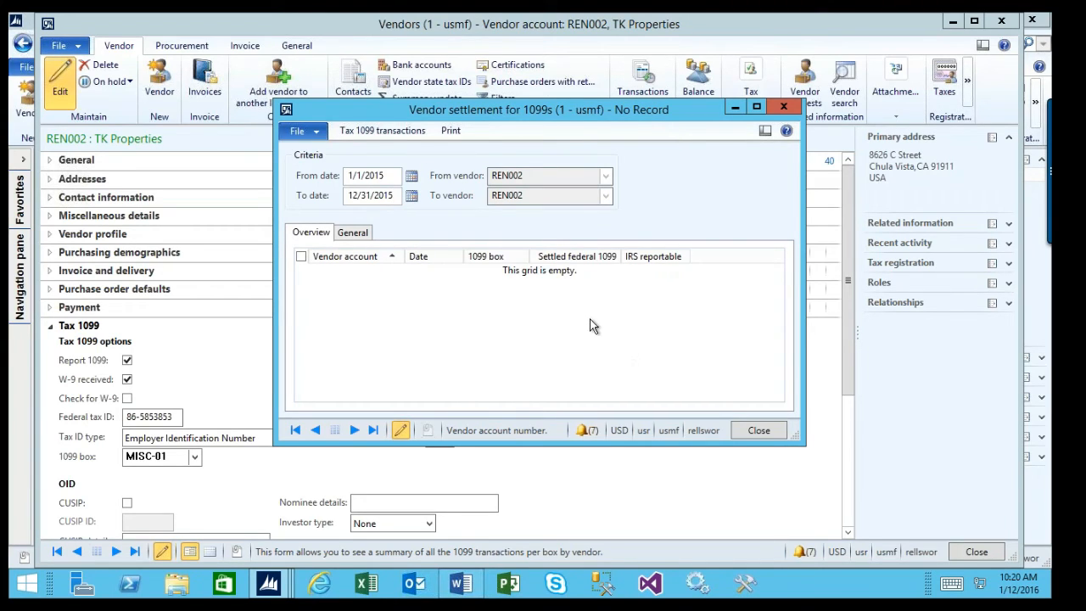
{"action": "left_click", "coordinate": [782, 107]}
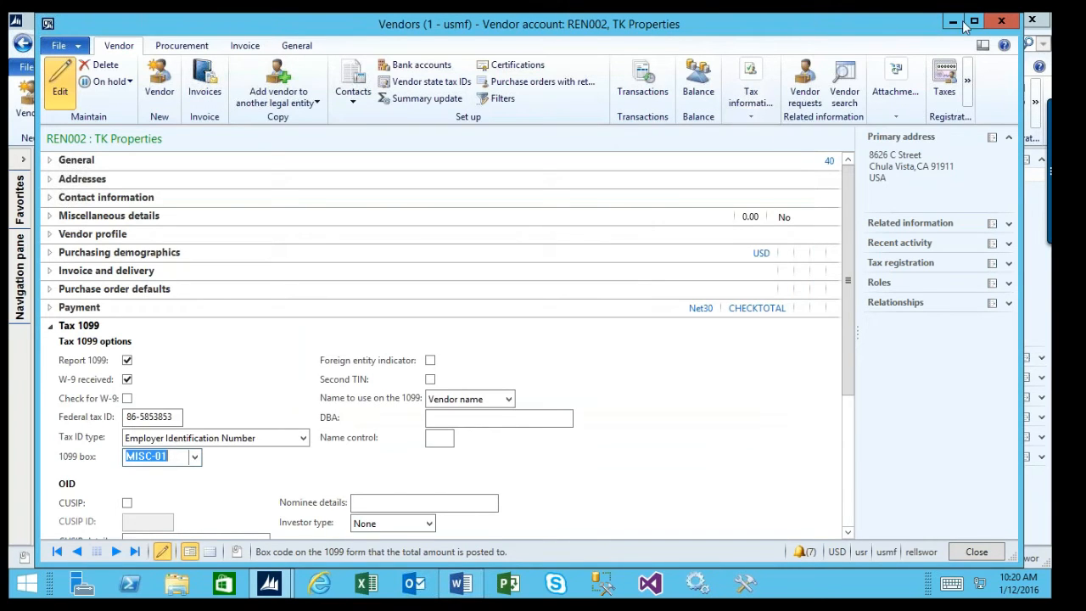
{"action": "left_click", "coordinate": [1002, 22]}
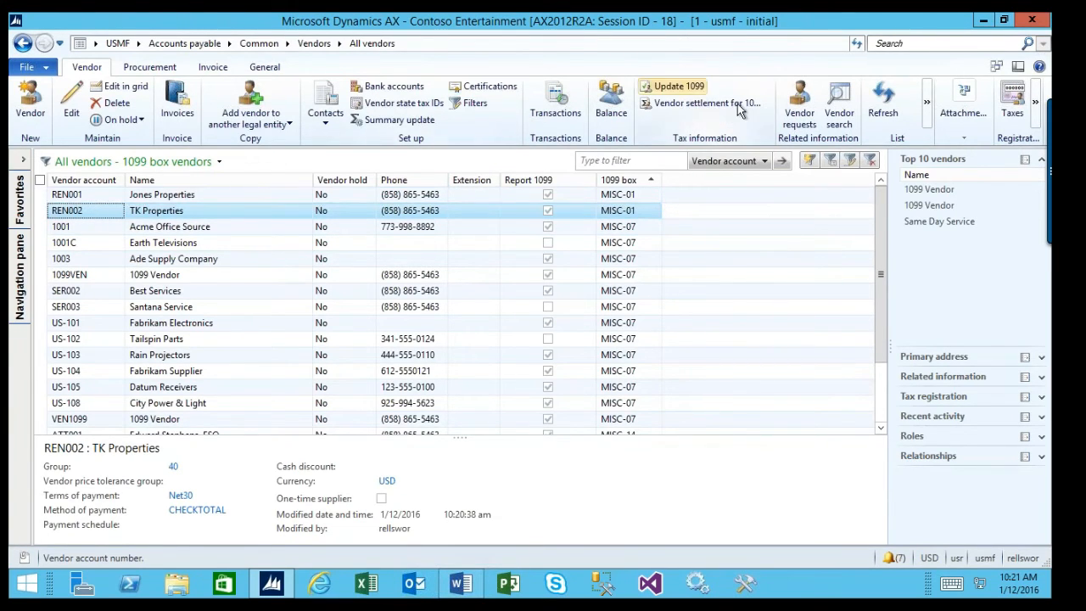
Run Update 1099 for TK Properties from 1/1/2015 to 12/31/2015 with Update all enabled.
{"action": "left_click", "coordinate": [683, 85]}
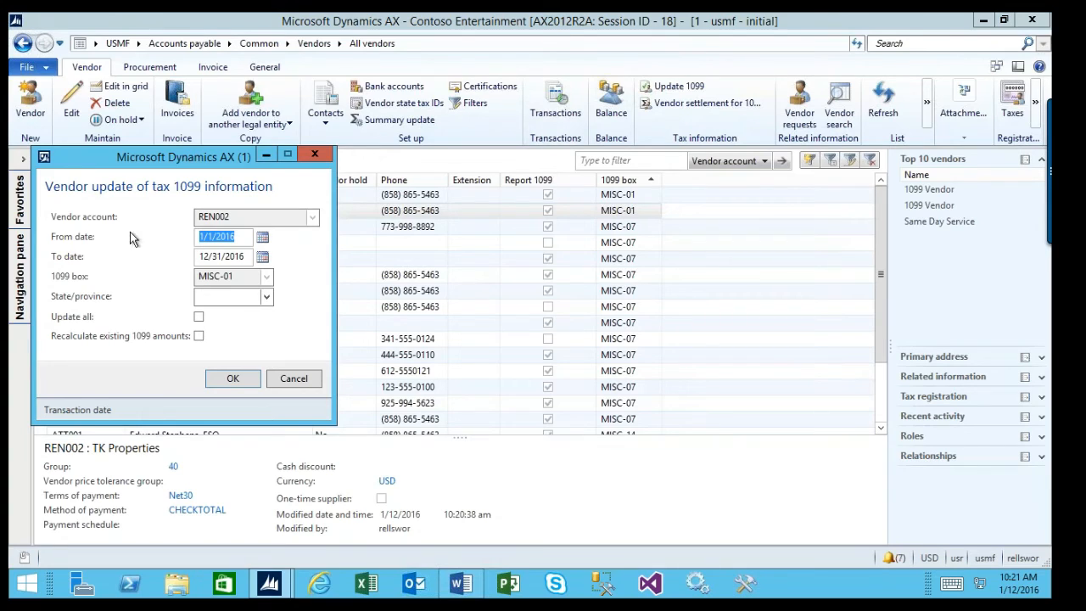
{"action": "left_click", "coordinate": [239, 237]}
{"action": "type", "text": "5"}
{"action": "key", "text": "Tab"}
{"action": "left_click", "coordinate": [249, 258]}
{"action": "key", "text": "BackSpace"}
{"action": "type", "text": "5"}
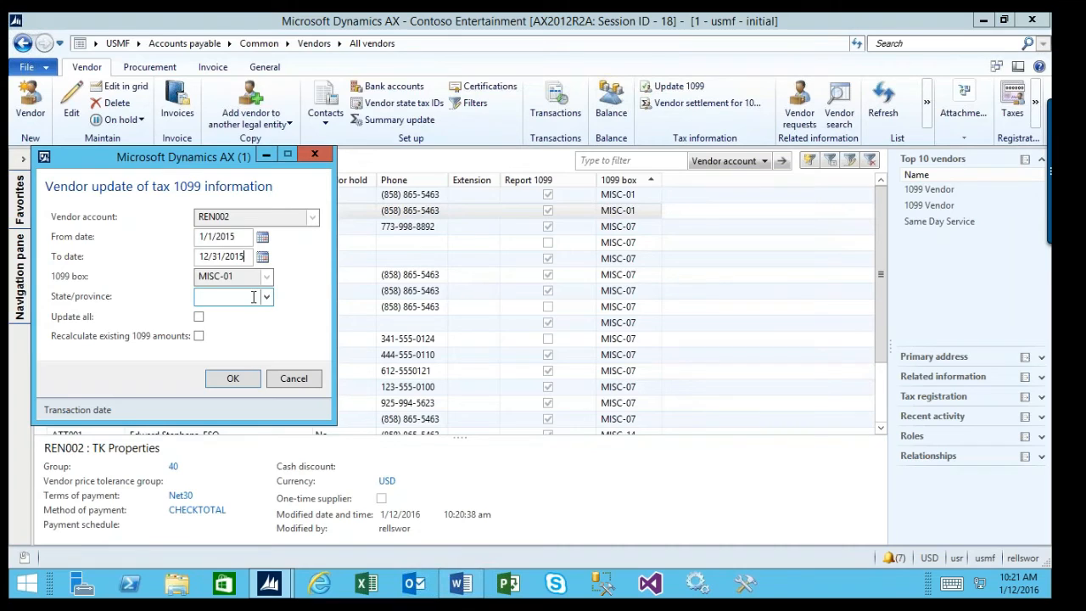
{"action": "left_click", "coordinate": [199, 317]}
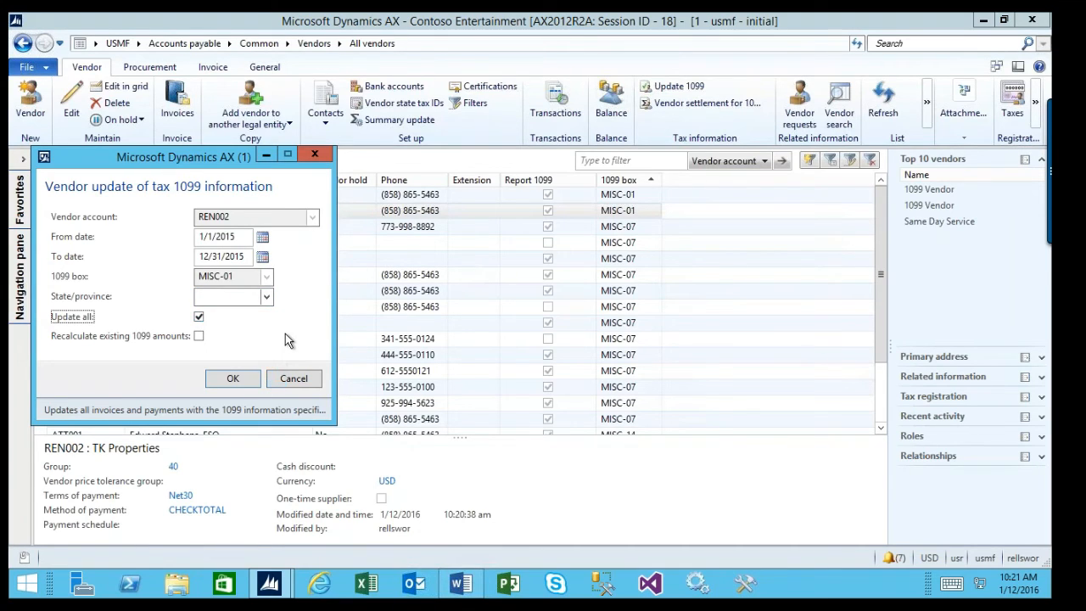
{"action": "left_click", "coordinate": [233, 380]}
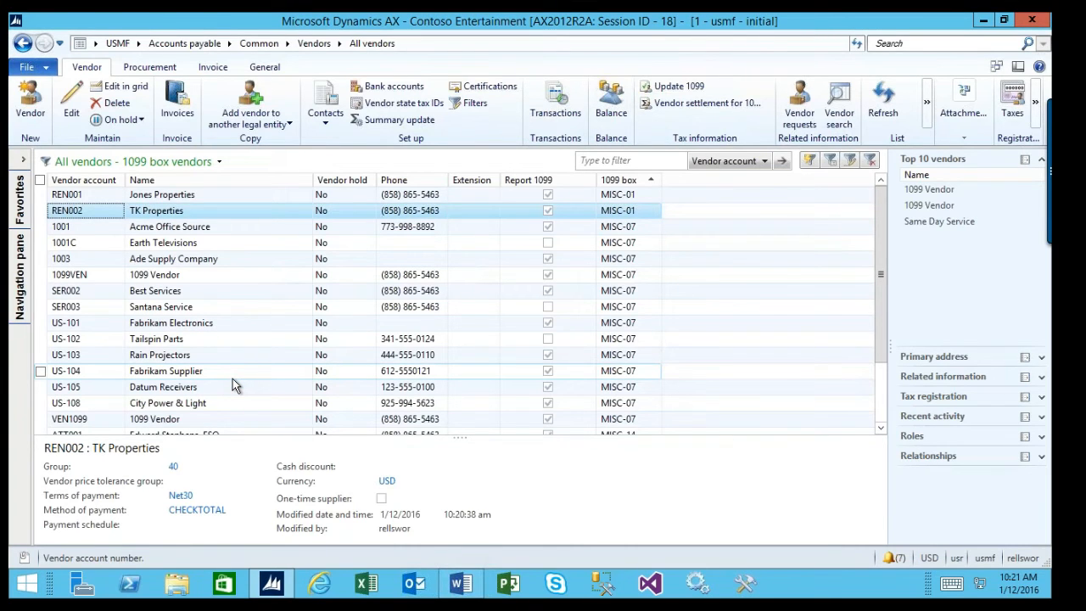
Show the 1099 vendor settlement for TK Properties for the period 1/1/2015 to 12/31/2015.
{"action": "left_click", "coordinate": [711, 105]}
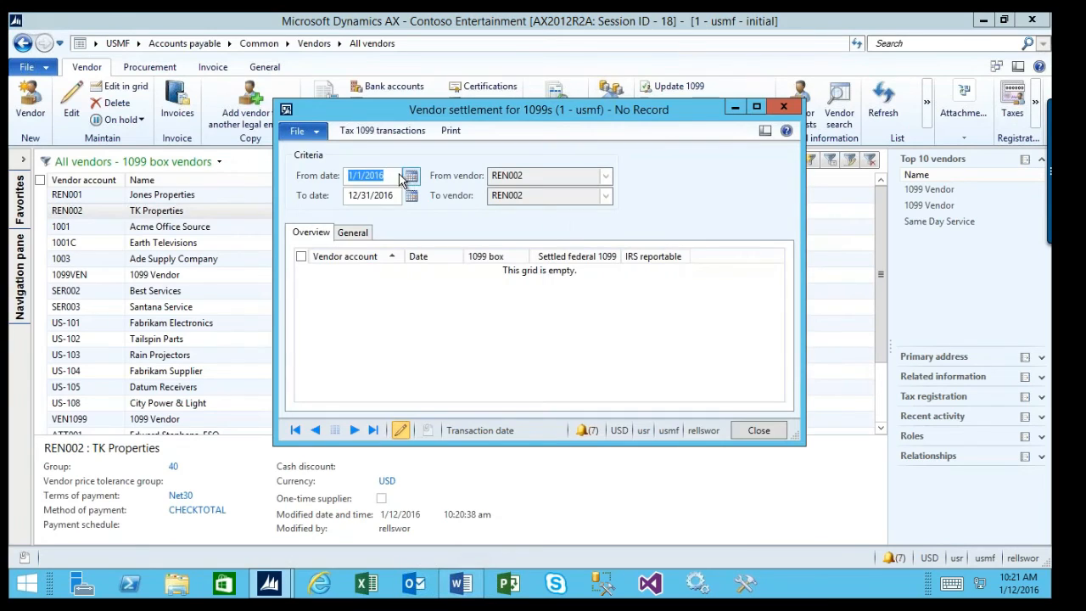
{"action": "left_click", "coordinate": [392, 174]}
{"action": "type", "text": "5"}
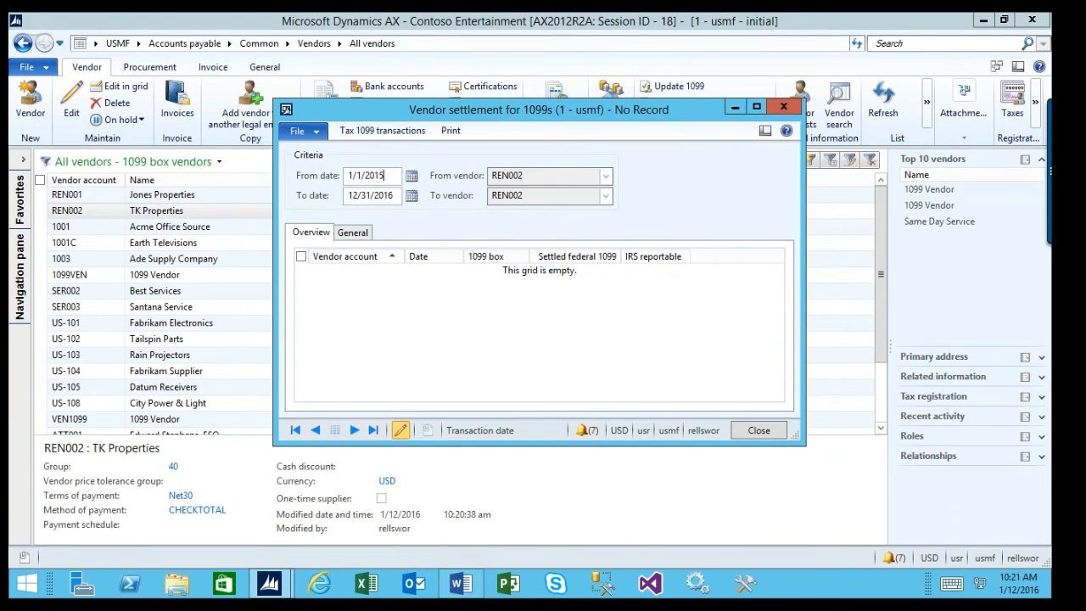
{"action": "key", "text": "Tab"}
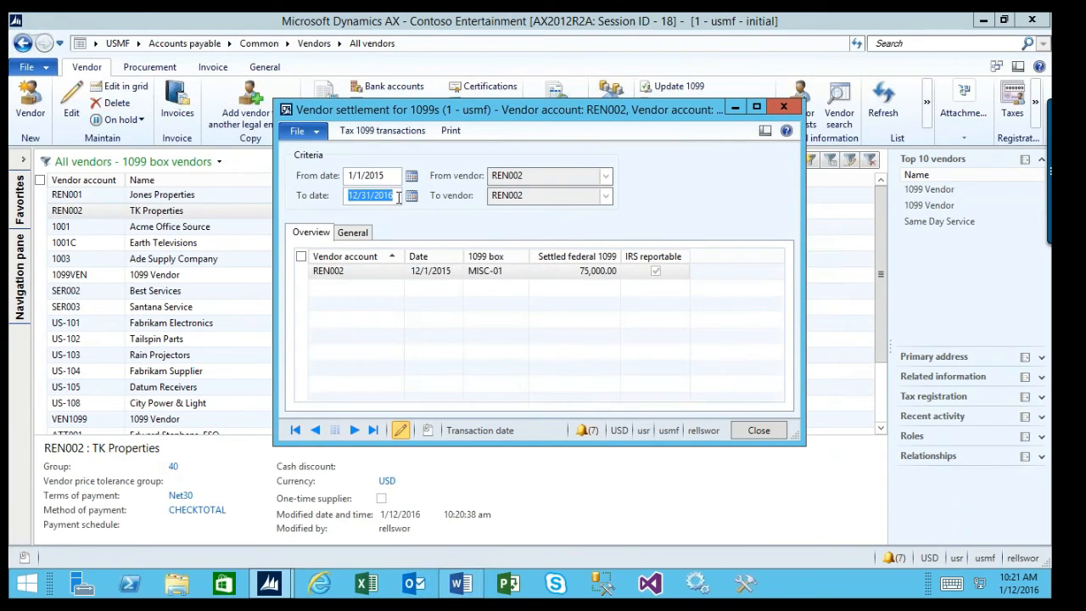
{"action": "left_click", "coordinate": [397, 196]}
{"action": "key", "text": "BackSpace"}
{"action": "type", "text": "5"}
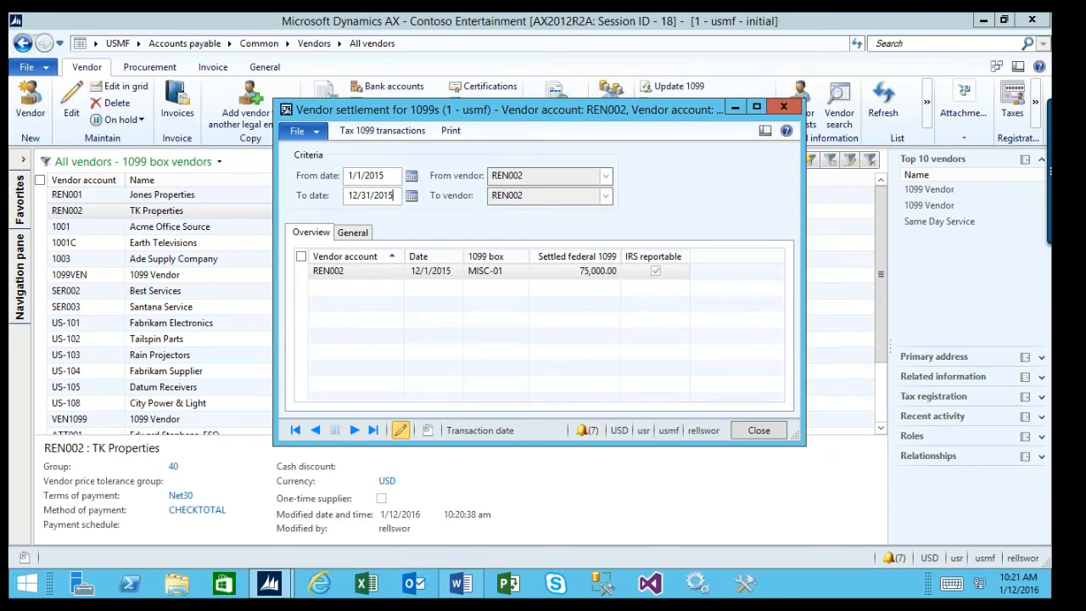
Review the individual Tax 1099 transactions behind REN002's settlement, and return to the vendor list.
{"action": "left_click", "coordinate": [369, 274]}
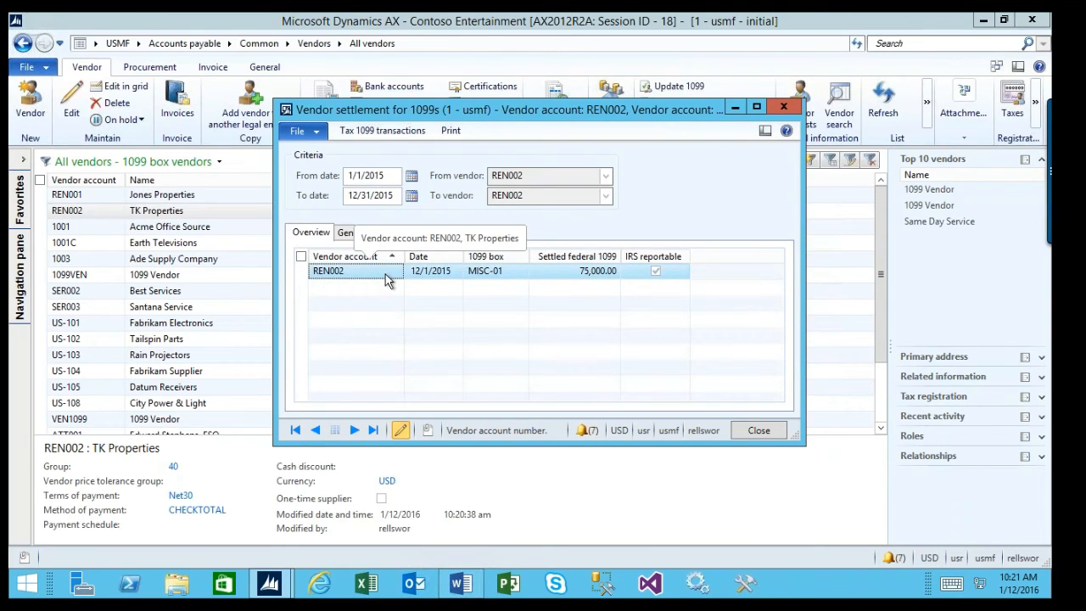
{"action": "left_click", "coordinate": [382, 130]}
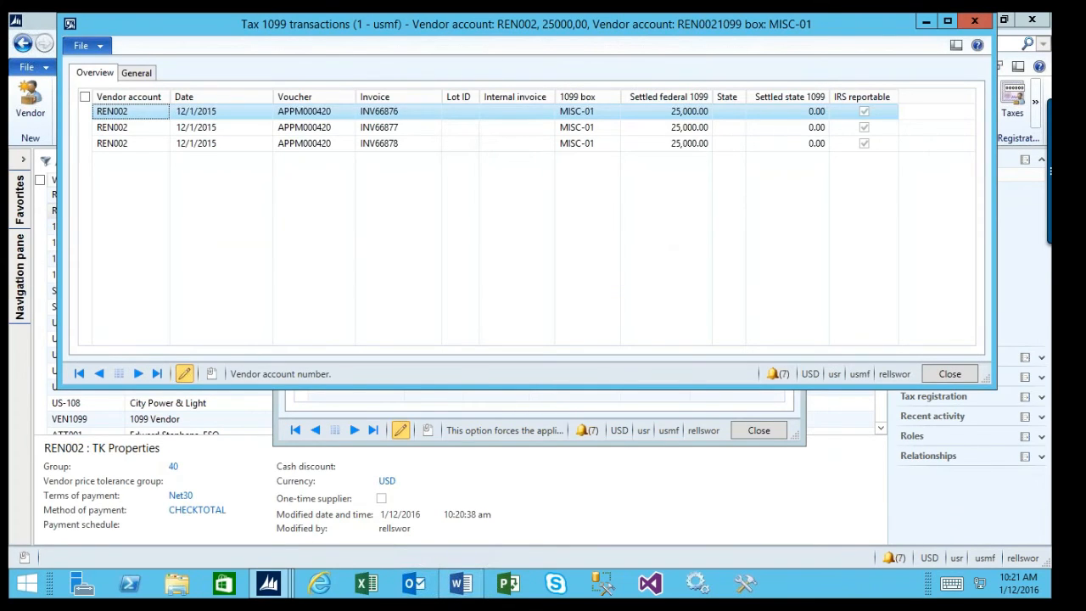
{"action": "left_click", "coordinate": [669, 112]}
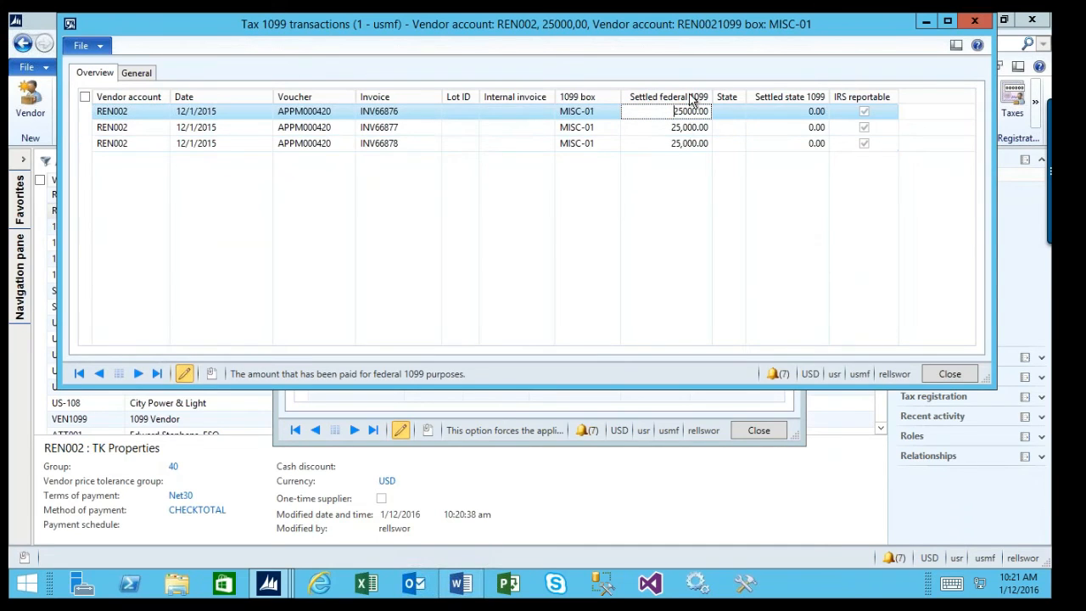
{"action": "left_click_drag", "start_coordinate": [717, 31], "coordinate": [704, 312]}
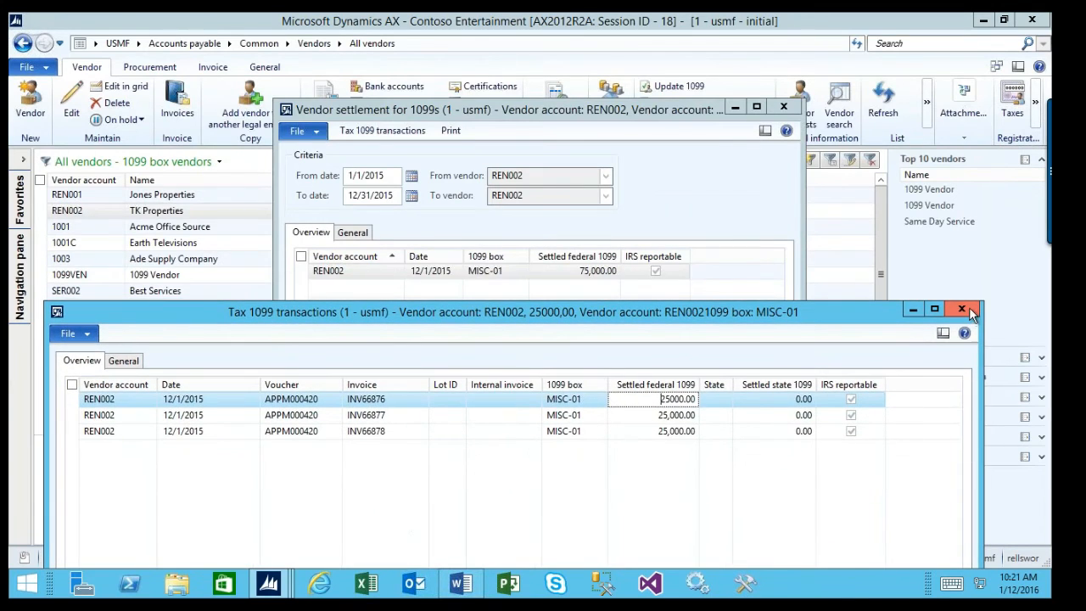
{"action": "left_click", "coordinate": [961, 307]}
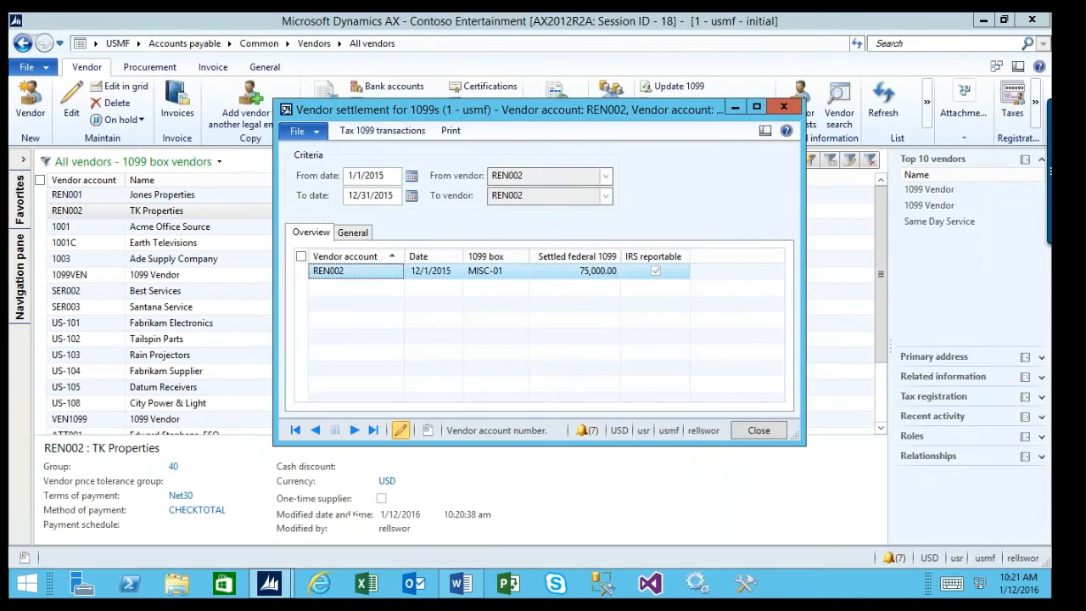
{"action": "left_click", "coordinate": [786, 110]}
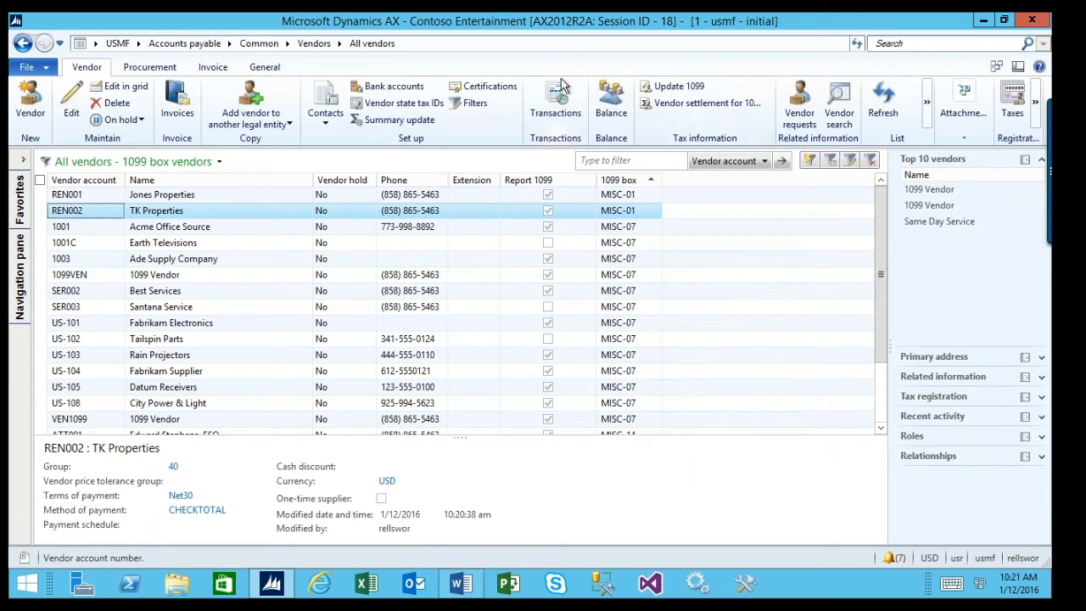
Open the periodic Vendor settlement for 1099s in Accounts payable and set its date range to 1/1/2015 through 12/31/2015.
{"action": "left_click", "coordinate": [208, 48]}
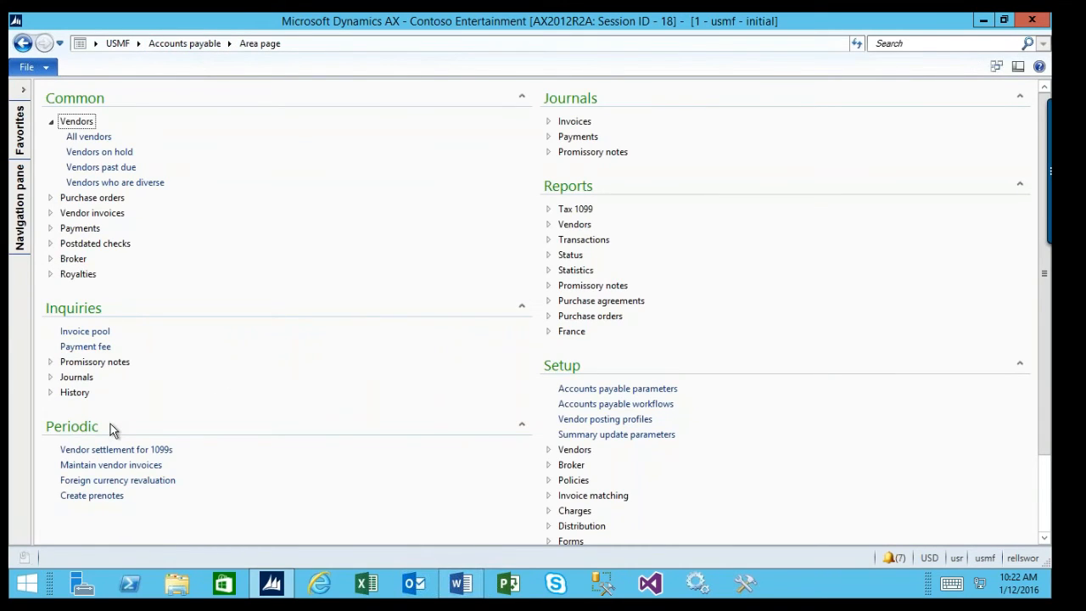
{"action": "left_click", "coordinate": [112, 450]}
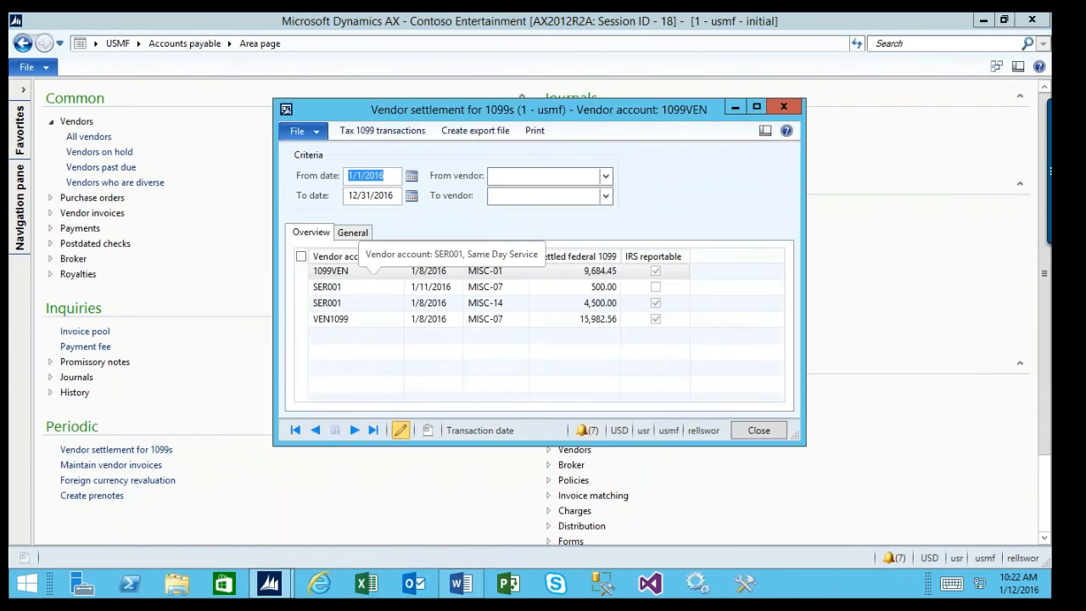
{"action": "left_click", "coordinate": [396, 177]}
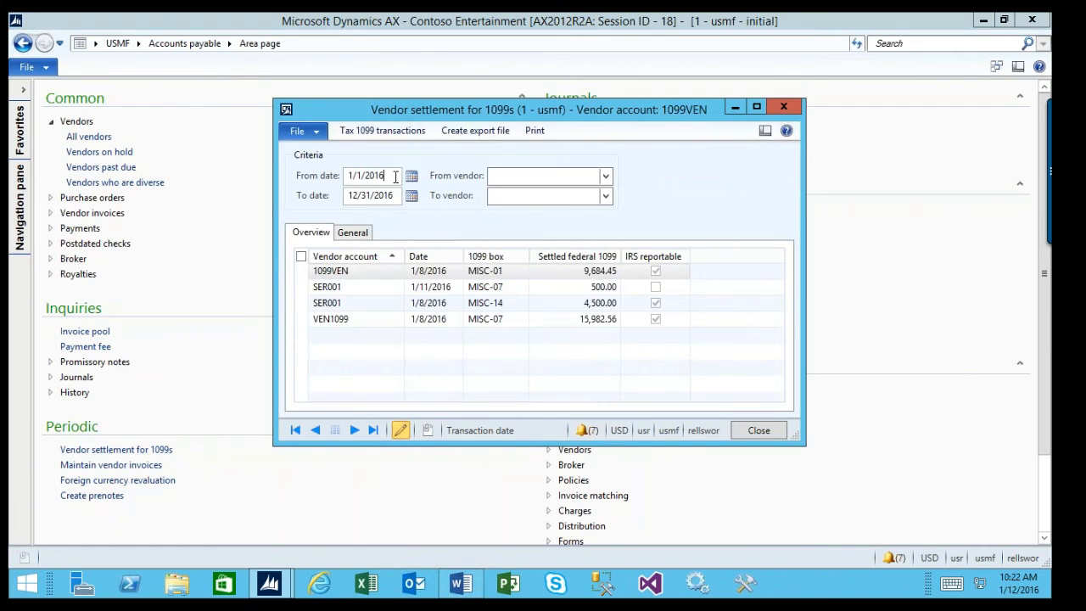
{"action": "type", "text": "5"}
{"action": "left_click", "coordinate": [397, 195]}
{"action": "left_click", "coordinate": [397, 195]}
{"action": "type", "text": "5"}
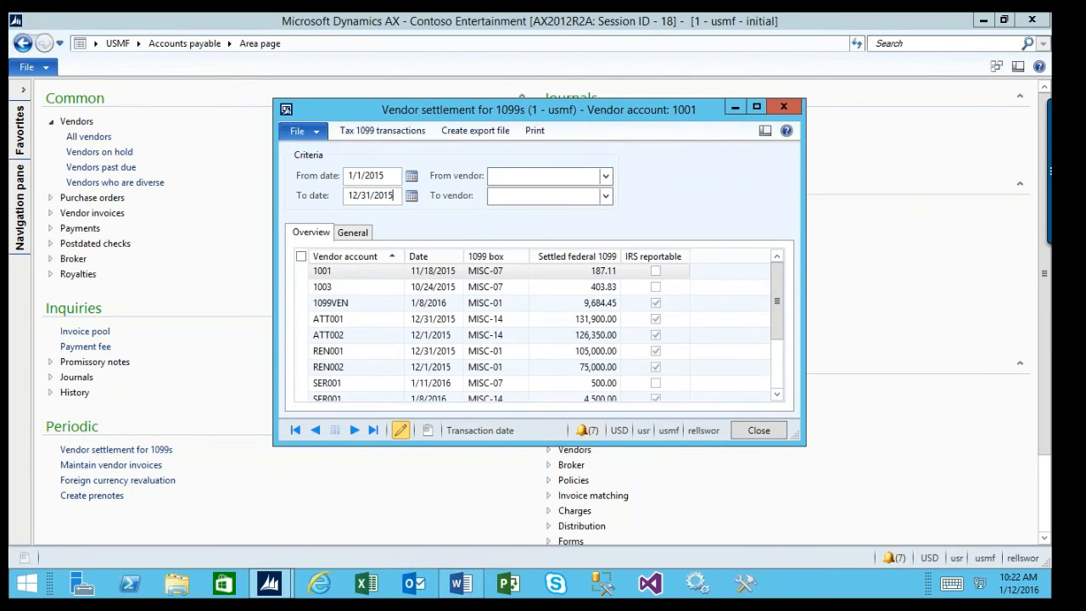
Limit the settlement list to the vendor range ATT001 to ATT002.
{"action": "left_click", "coordinate": [567, 179]}
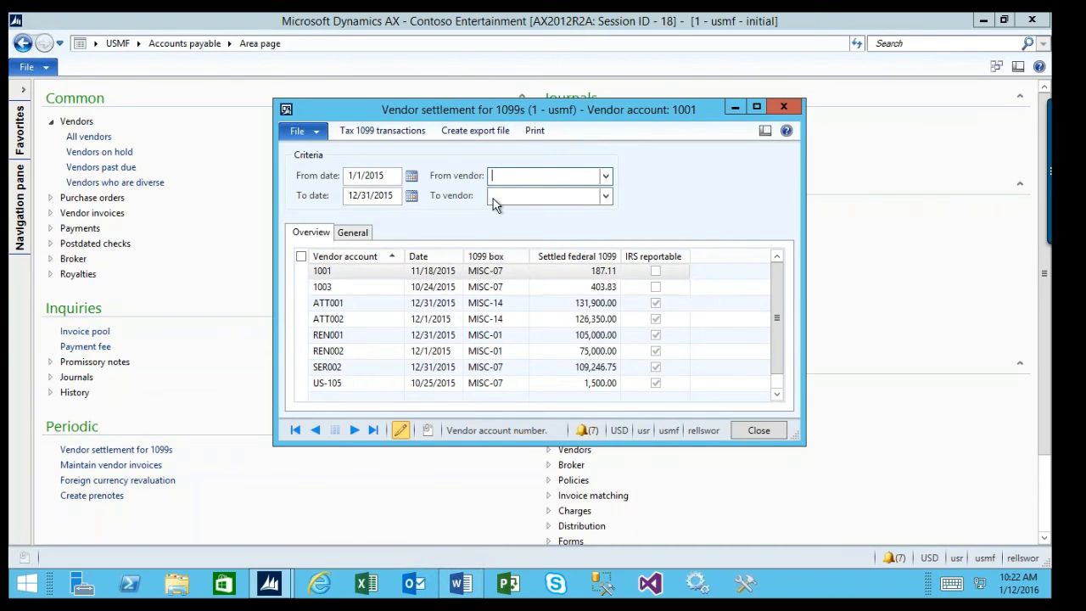
{"action": "left_click", "coordinate": [608, 175]}
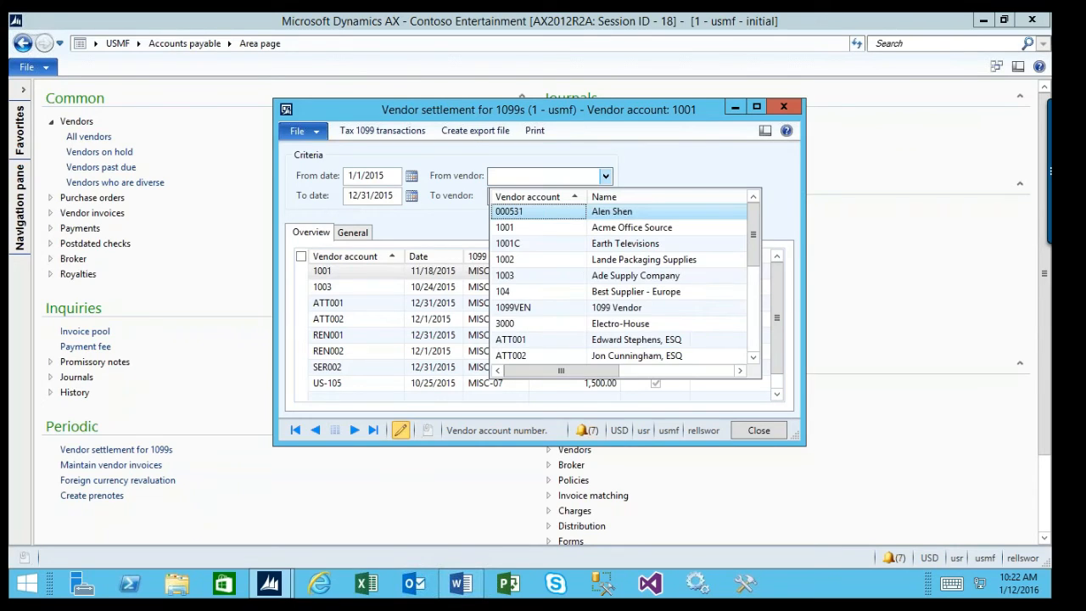
{"action": "left_click", "coordinate": [538, 339]}
{"action": "left_click", "coordinate": [606, 195]}
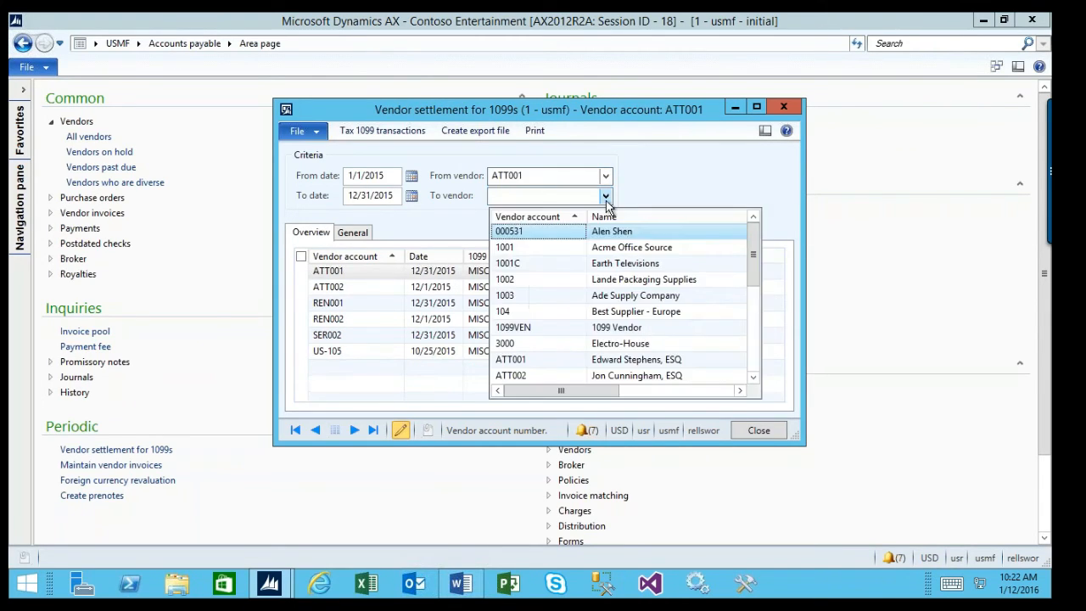
{"action": "left_click", "coordinate": [535, 376]}
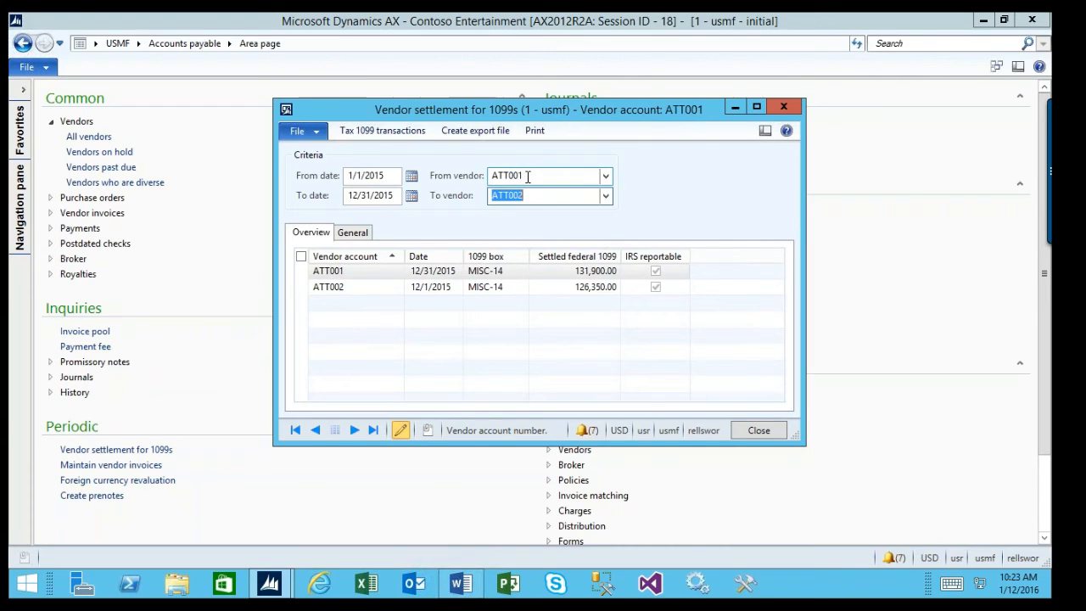
Clear the vendor range so the settlement list covers all vendors.
{"action": "left_click_drag", "start_coordinate": [527, 176], "coordinate": [471, 187]}
{"action": "key", "text": "BackSpace"}
{"action": "key", "text": "Tab"}
{"action": "key", "text": "BackSpace"}
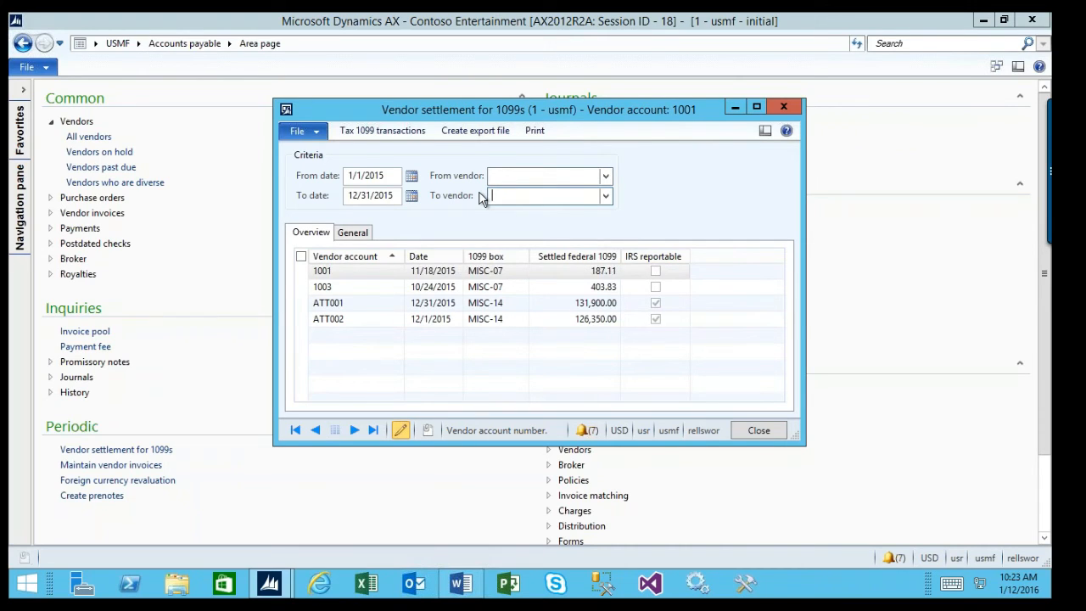
{"action": "key", "text": "shift+Tab"}
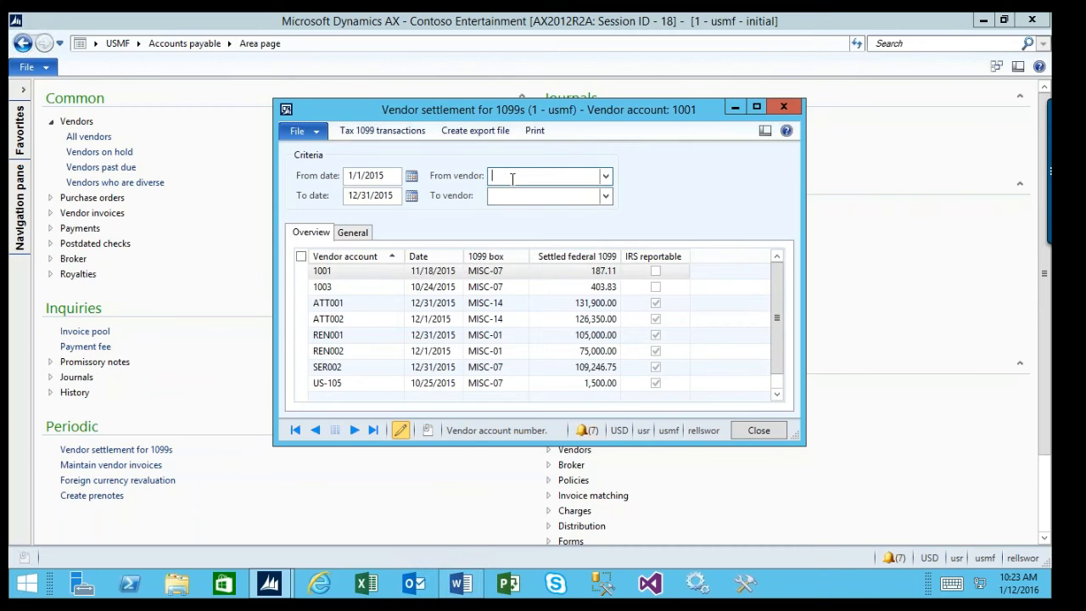
Review the Tax 1099 transactions of vendor REN001, including the 1099 box of invoice INV895634, and close them.
{"action": "left_click", "coordinate": [363, 337]}
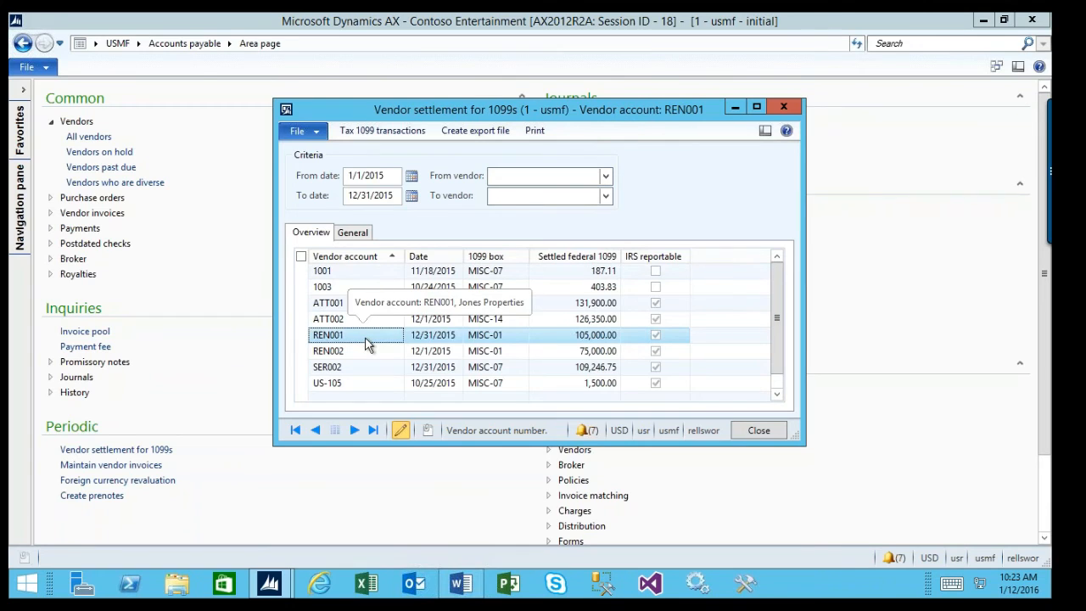
{"action": "left_click", "coordinate": [380, 131]}
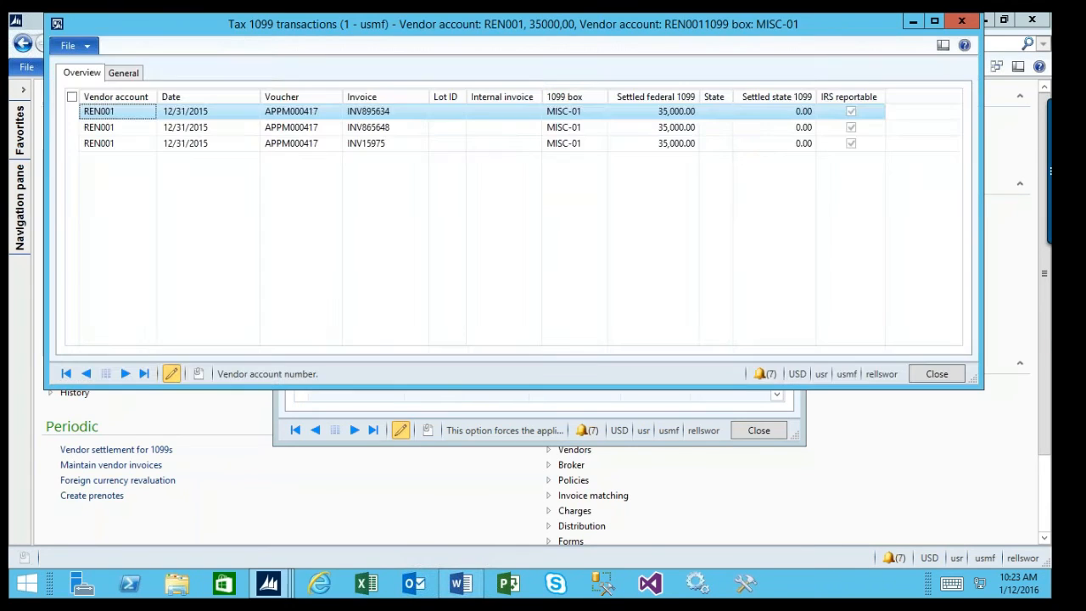
{"action": "mouse_move", "coordinate": [622, 23]}
{"action": "left_mouse_down"}
{"action": "mouse_move", "coordinate": [594, 96]}
{"action": "mouse_move", "coordinate": [616, 26]}
{"action": "left_mouse_up"}
{"action": "left_click", "coordinate": [757, 33]}
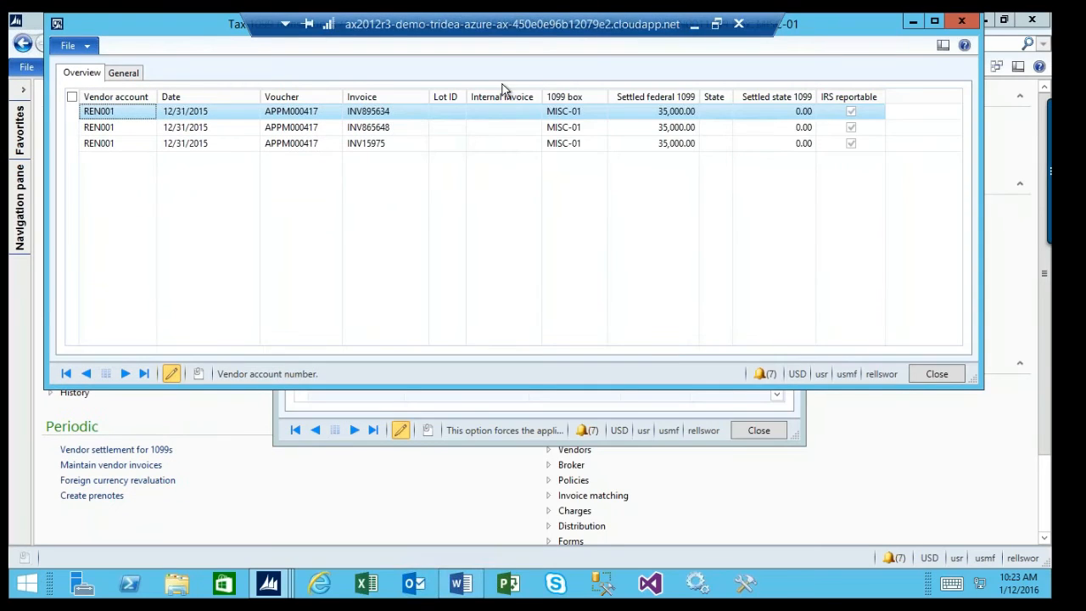
{"action": "left_click_drag", "start_coordinate": [197, 31], "coordinate": [176, 127]}
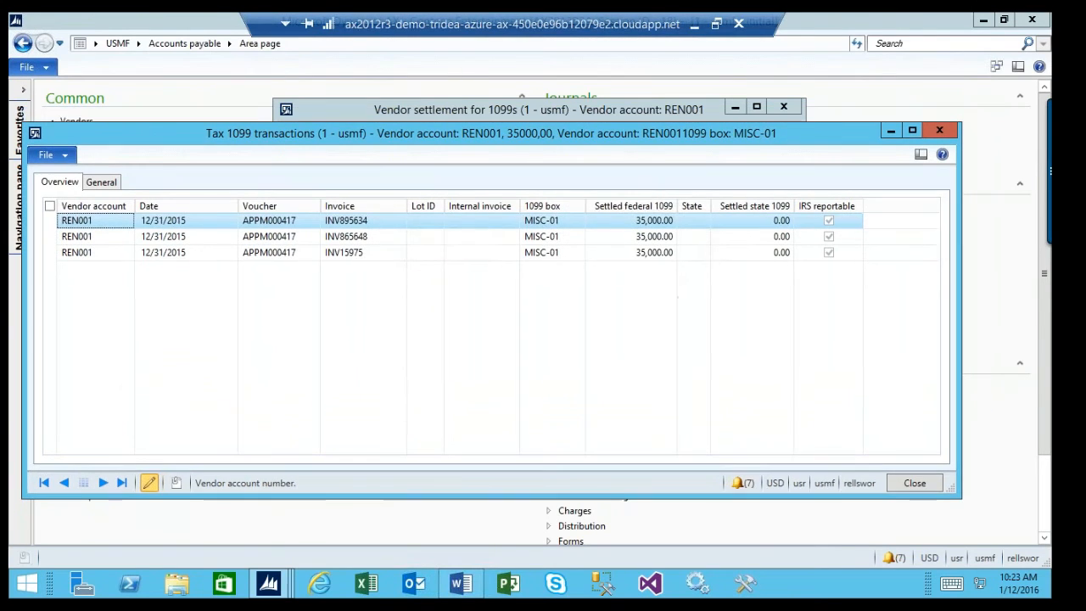
{"action": "left_click", "coordinate": [562, 221]}
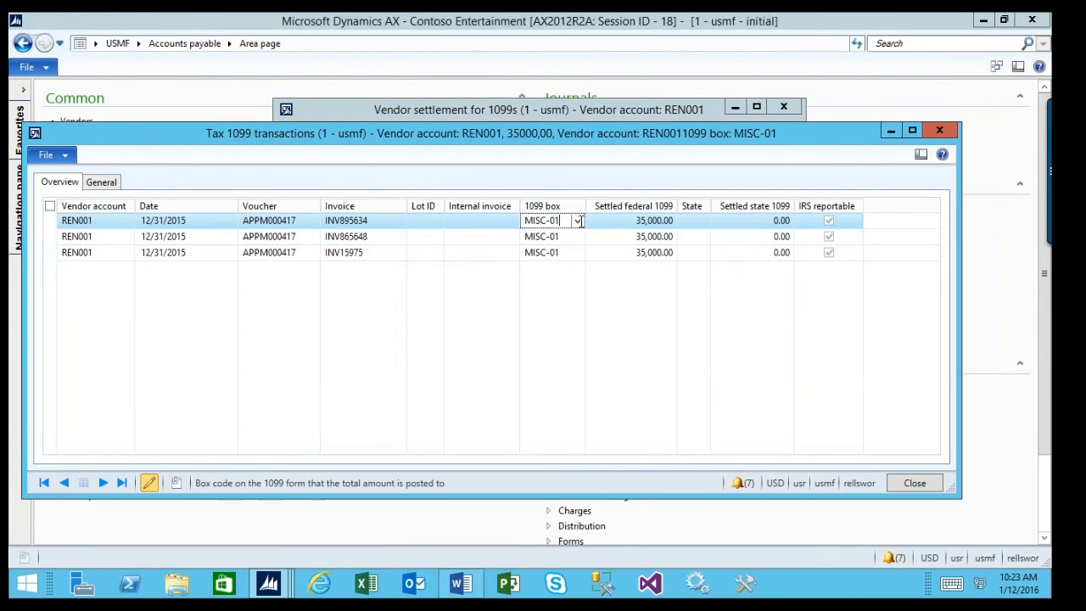
{"action": "left_click", "coordinate": [578, 221]}
{"action": "left_click", "coordinate": [655, 134]}
{"action": "left_click_drag", "start_coordinate": [655, 134], "coordinate": [648, 191]}
{"action": "left_click_drag", "start_coordinate": [640, 236], "coordinate": [645, 280]}
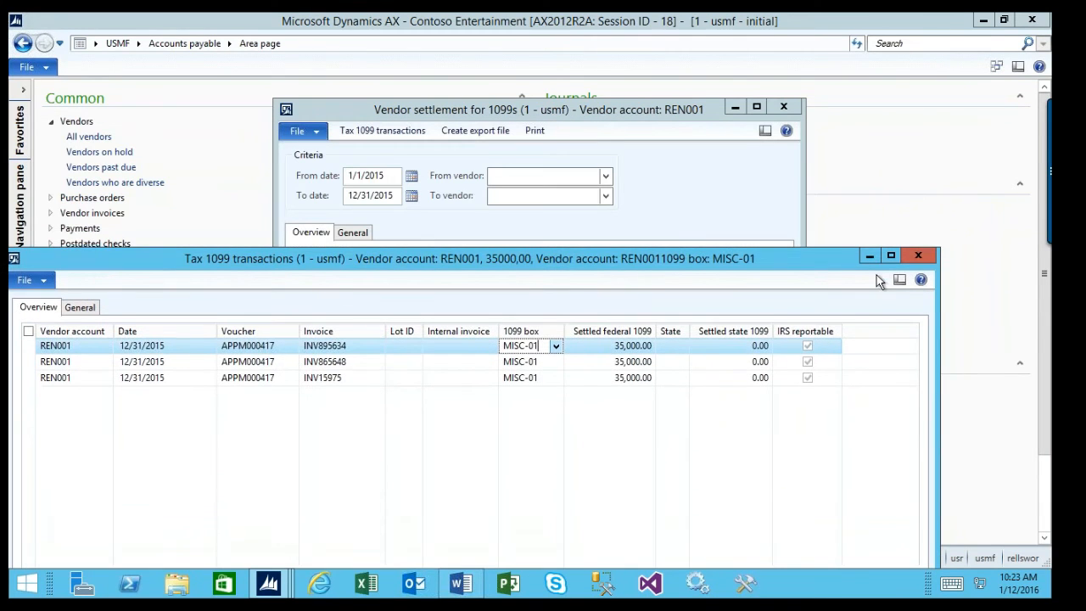
{"action": "left_click", "coordinate": [933, 255]}
Restrict the settlement list to vendor REN001 by entering ren001 as both the from and to vendor.
{"action": "left_click", "coordinate": [520, 174]}
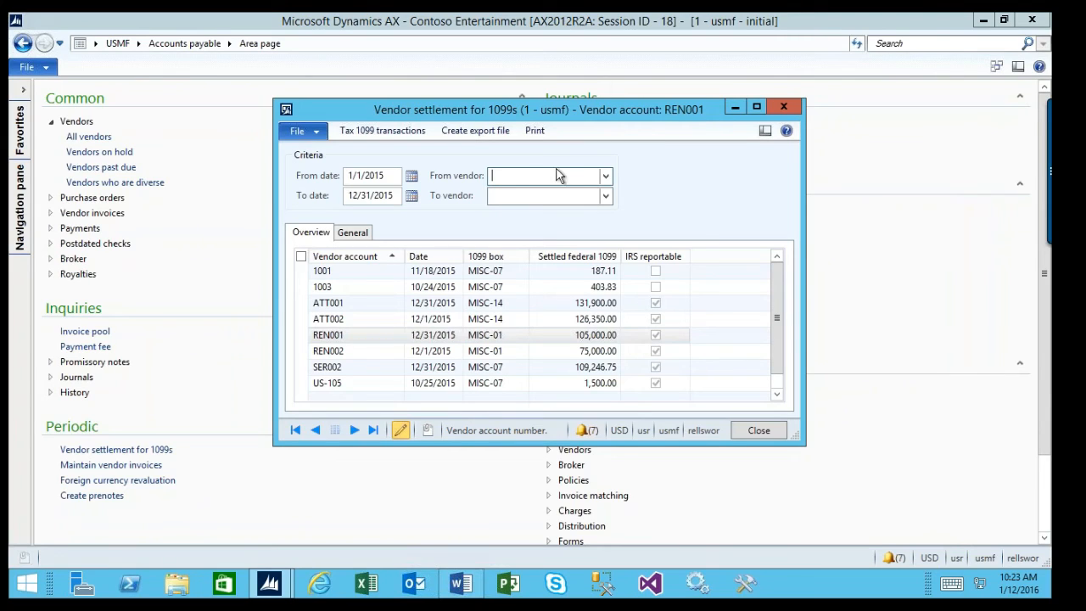
{"action": "type", "text": "ren001"}
{"action": "key", "text": "Tab"}
{"action": "type", "text": "ren001"}
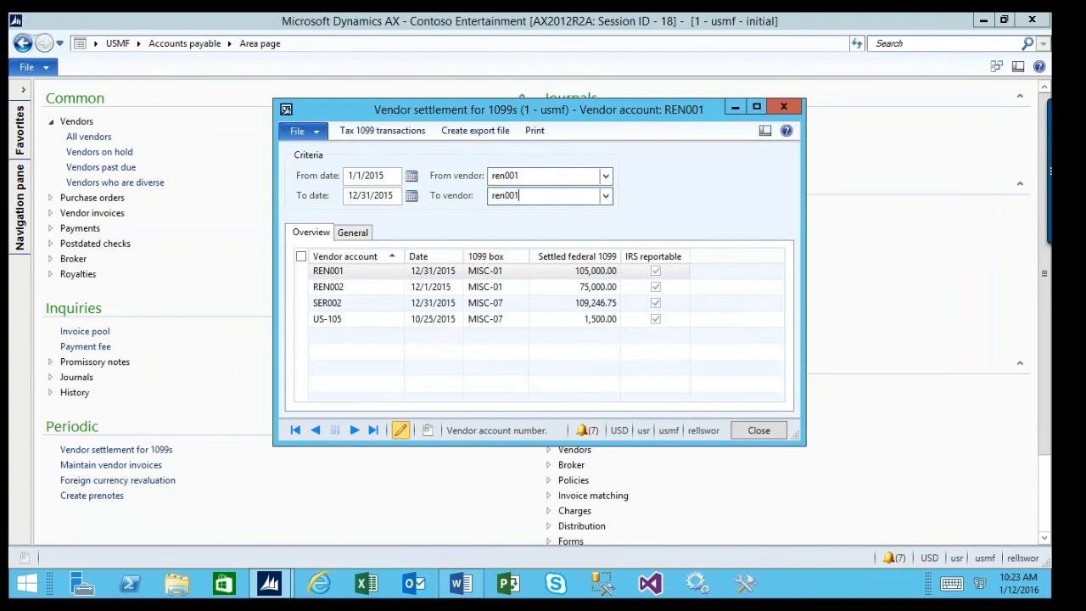
{"action": "key", "text": "Tab"}
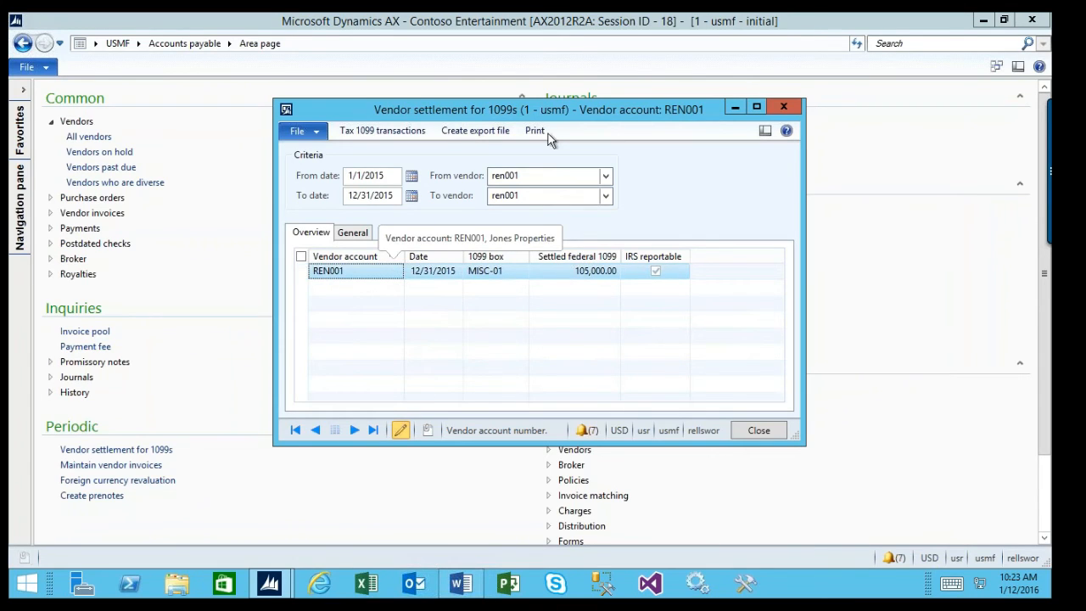
Open the Tax 1099 print options for vendor REN001 and choose the 1099-MISC form type with reporting year 2015.
{"action": "left_click", "coordinate": [535, 130]}
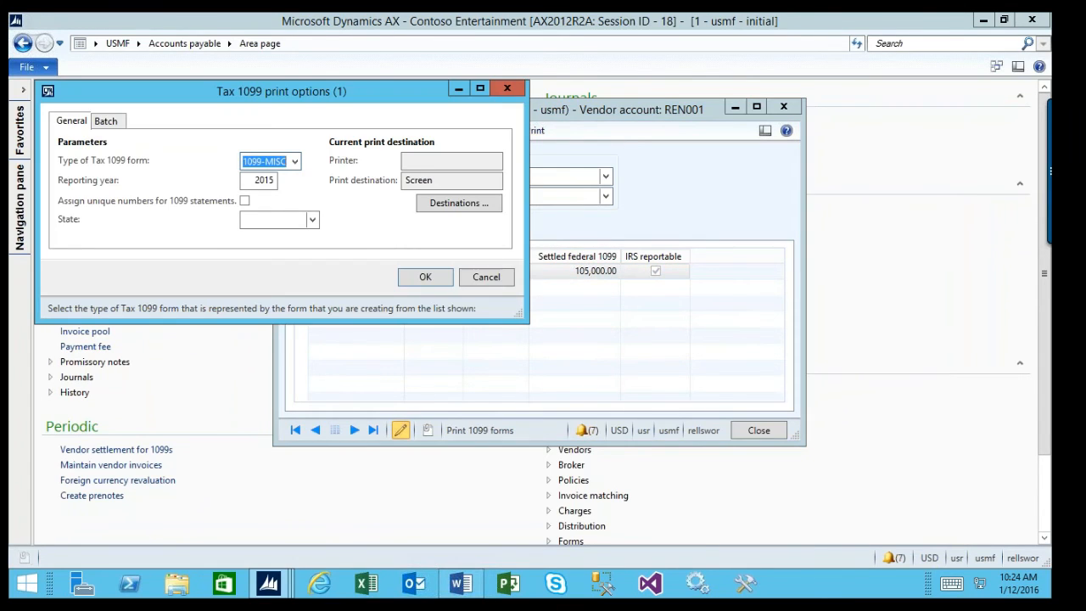
{"action": "left_click", "coordinate": [294, 162]}
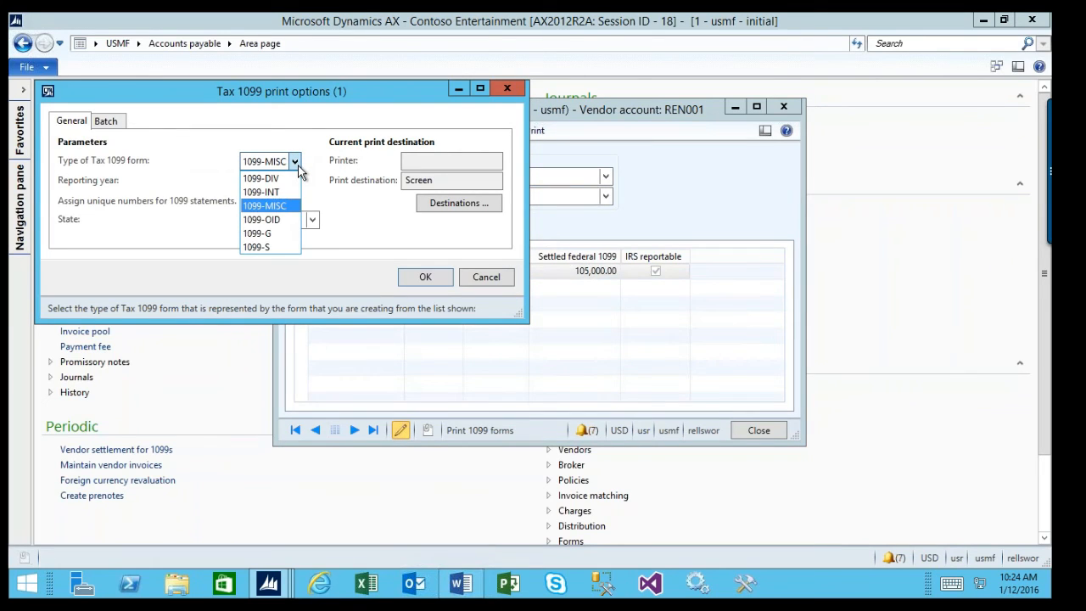
{"action": "left_click", "coordinate": [284, 206]}
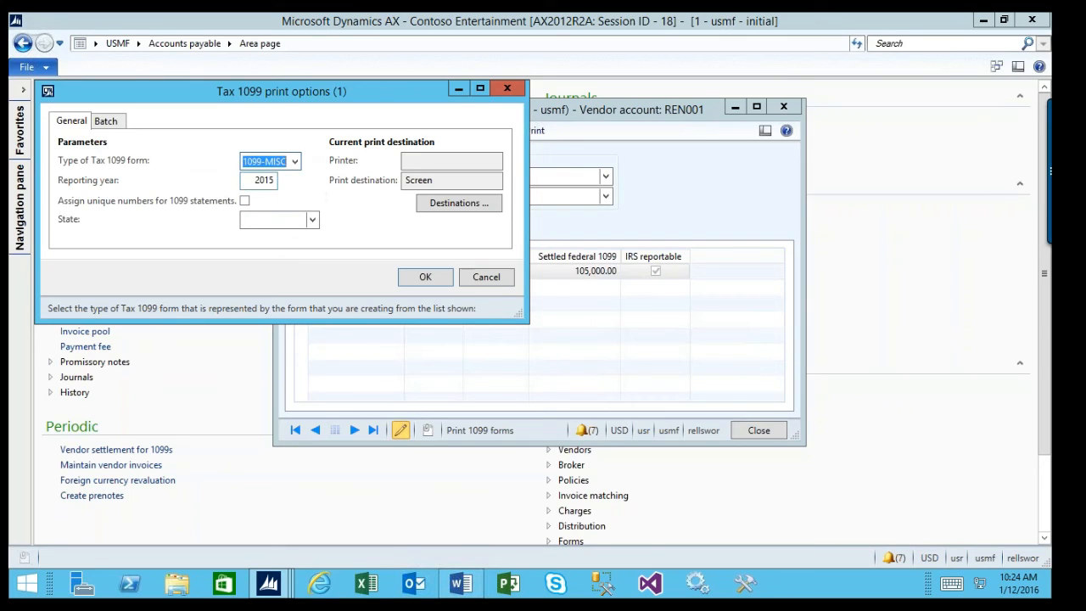
{"action": "left_click", "coordinate": [273, 181]}
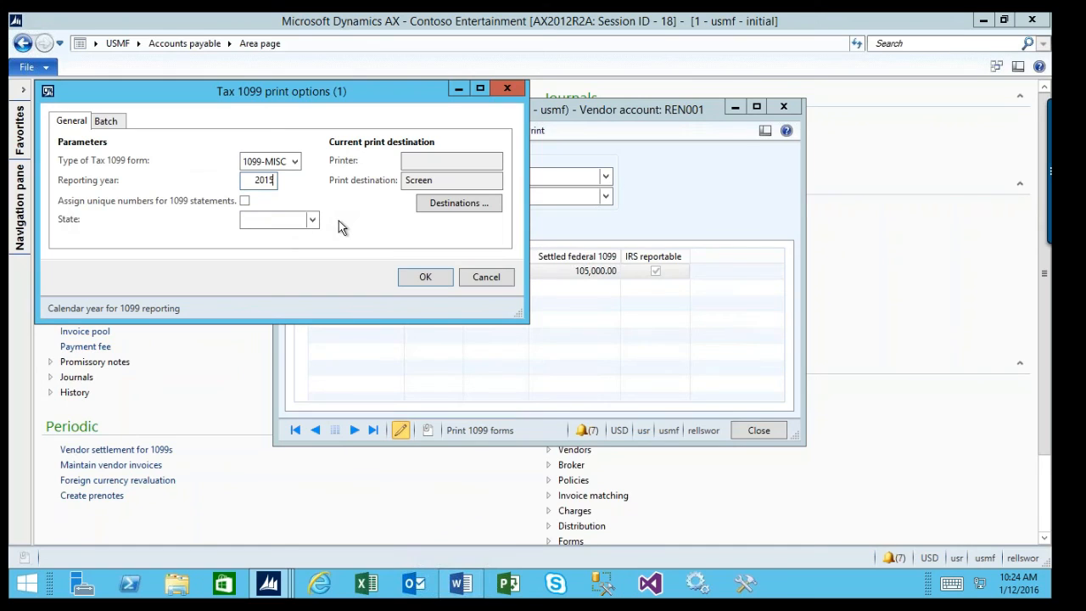
Look at the printer settings in the print destination settings and close them without saving a change.
{"action": "left_click", "coordinate": [486, 211]}
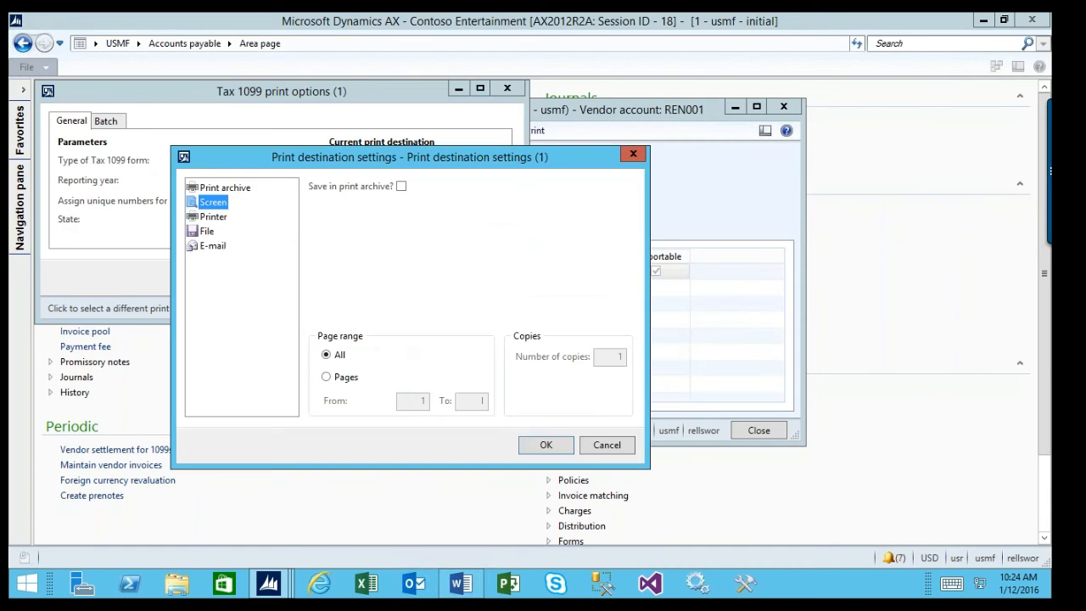
{"action": "left_click", "coordinate": [213, 218]}
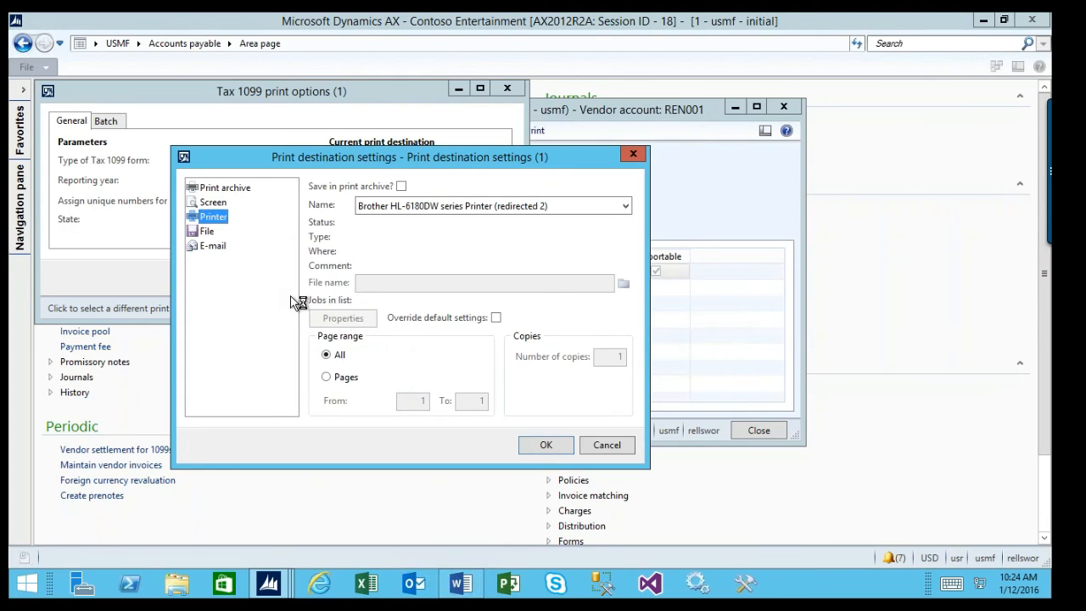
{"action": "left_click", "coordinate": [633, 154]}
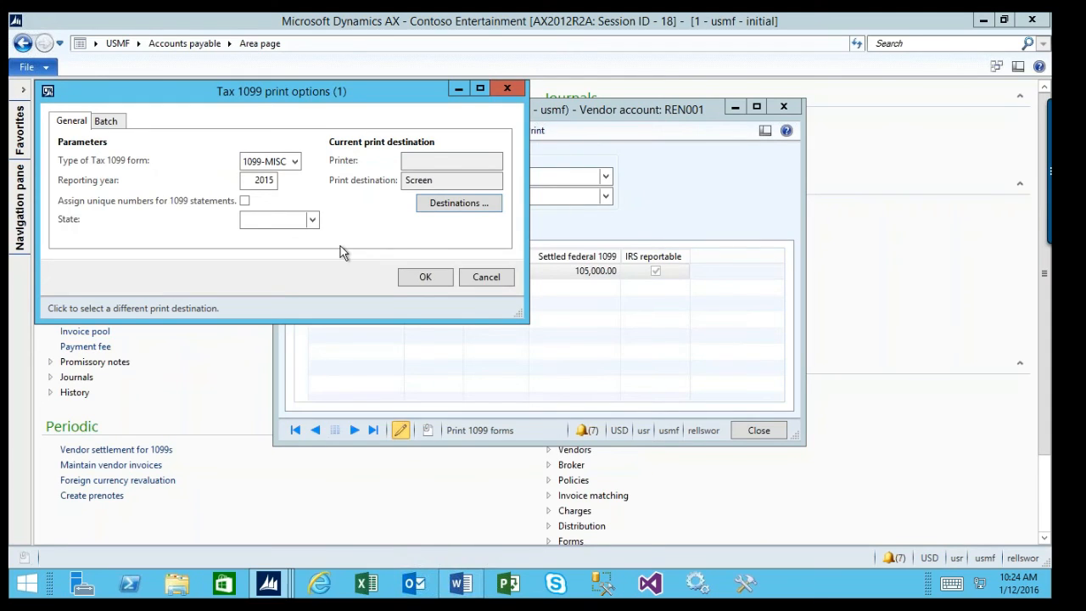
Generate the 1099-MISC form for REN001 on screen and check which file formats it can be exported to.
{"action": "left_click", "coordinate": [427, 278]}
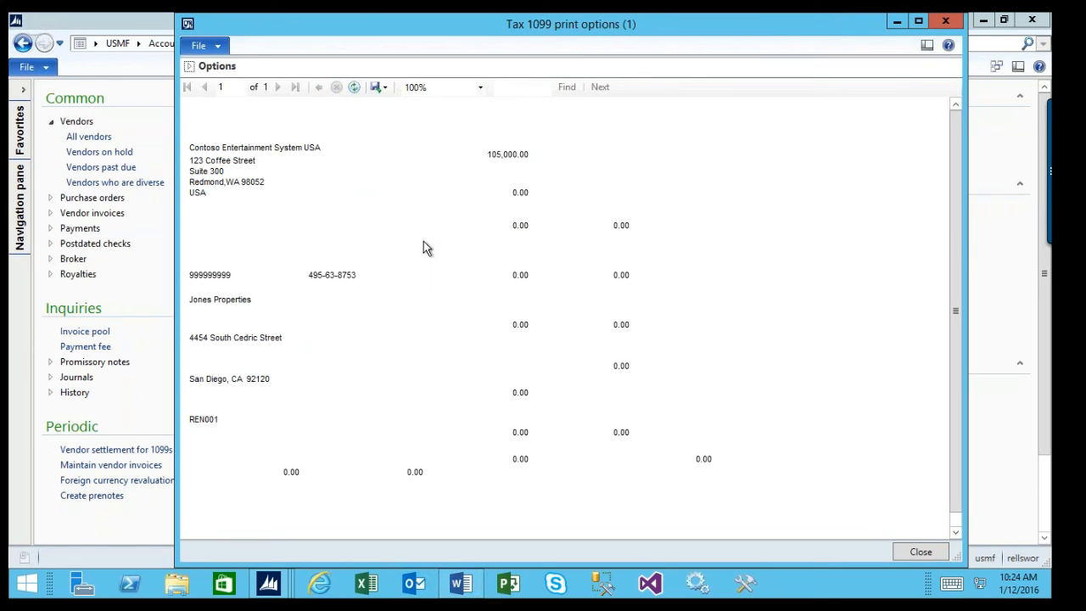
{"action": "left_click", "coordinate": [378, 88]}
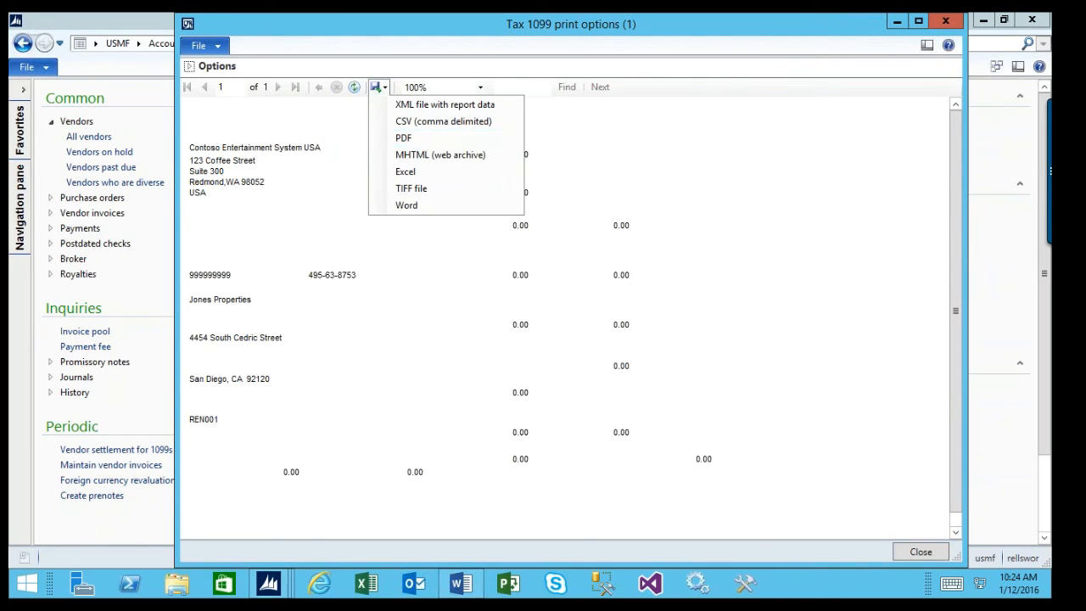
{"action": "left_click", "coordinate": [452, 71]}
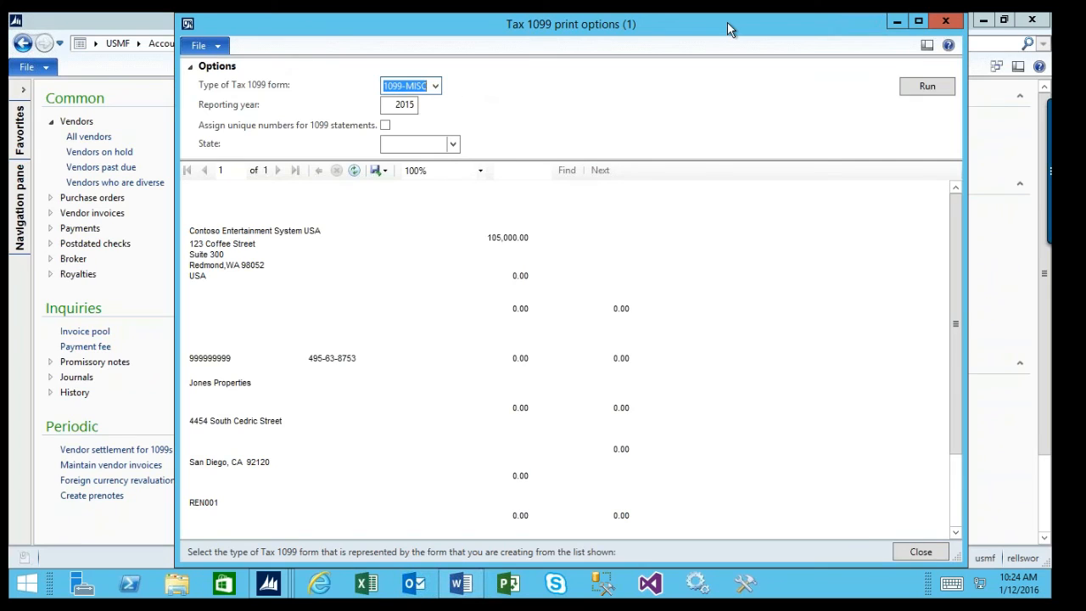
Review the print options above the generated 1099 form, including the form type, collapse them and close the report.
{"action": "left_click_drag", "start_coordinate": [727, 24], "coordinate": [634, 64]}
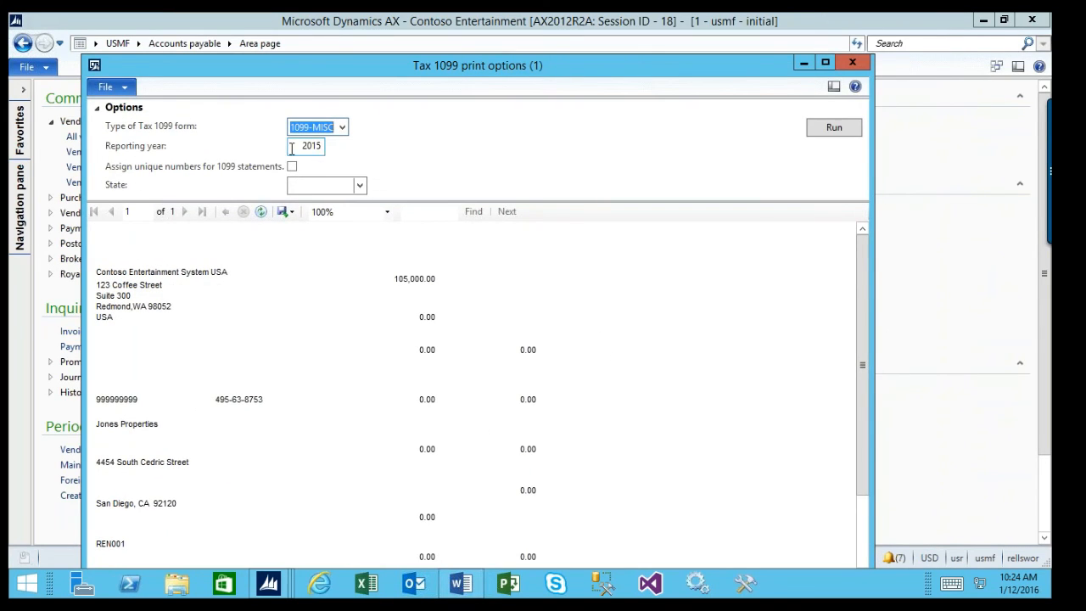
{"action": "left_click", "coordinate": [568, 226]}
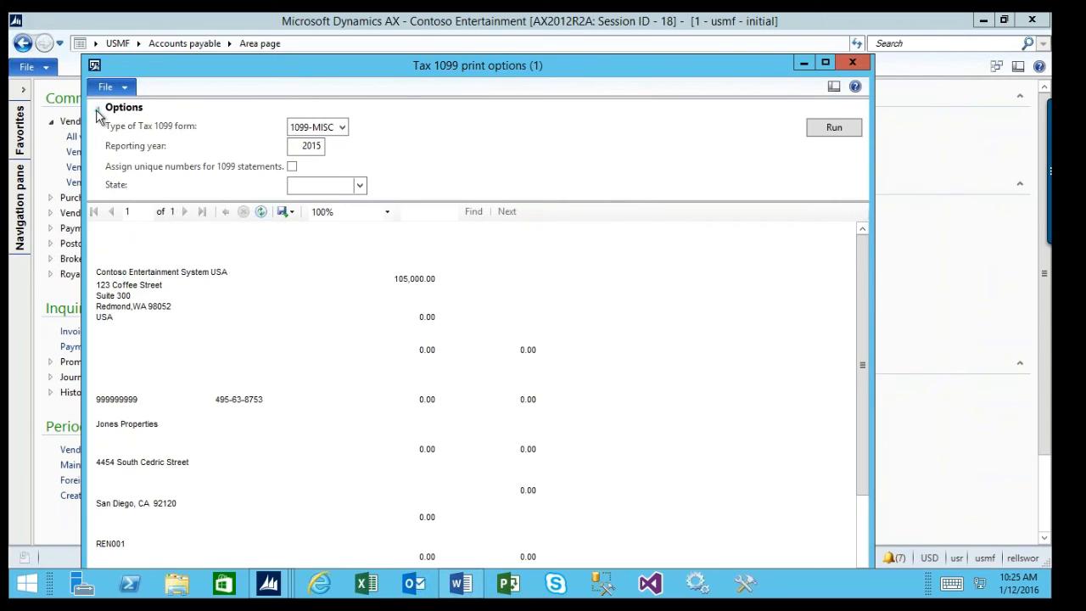
{"action": "left_click", "coordinate": [342, 128]}
{"action": "left_click", "coordinate": [342, 127]}
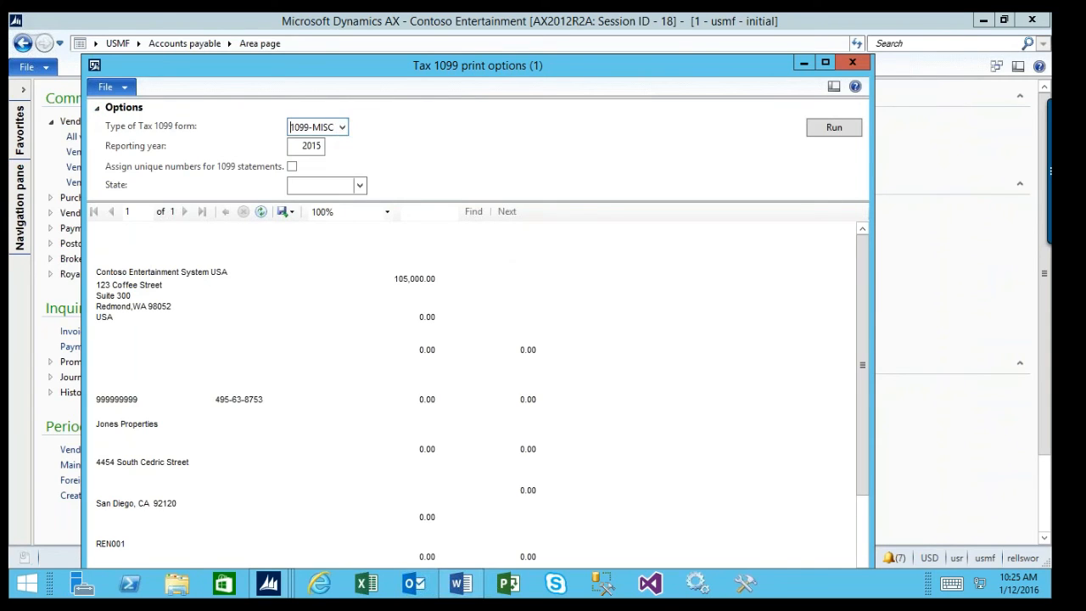
{"action": "left_click", "coordinate": [97, 108]}
{"action": "left_click_drag", "start_coordinate": [694, 78], "coordinate": [639, 98]}
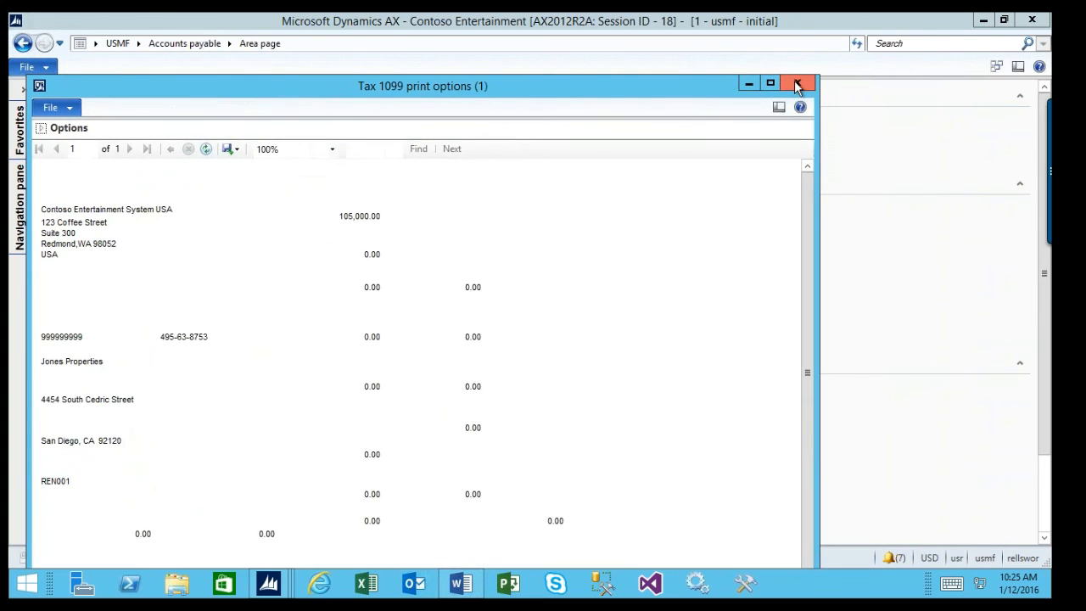
{"action": "left_click", "coordinate": [796, 83]}
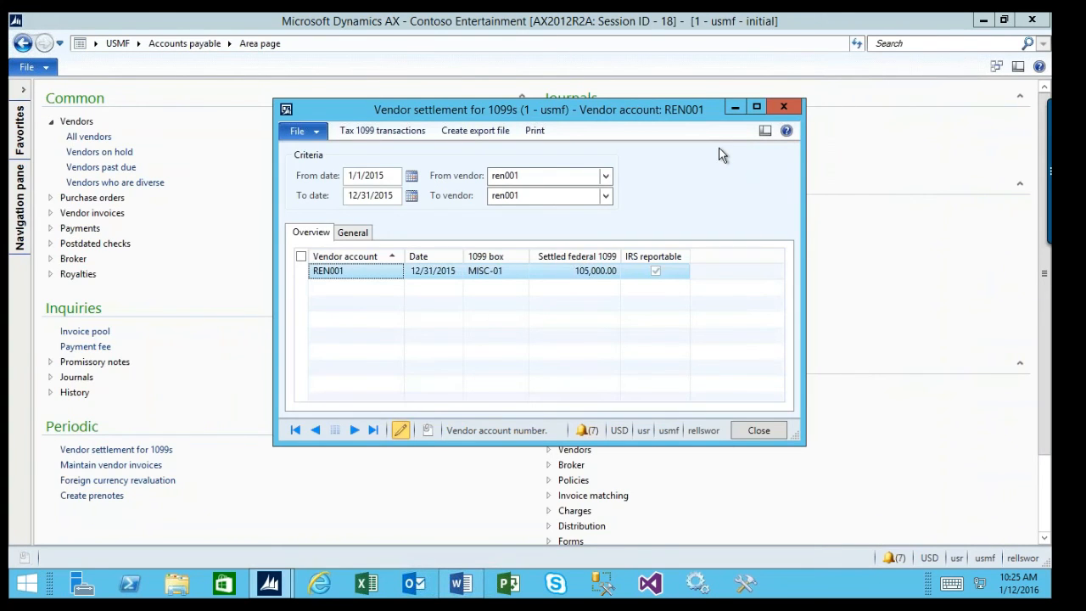